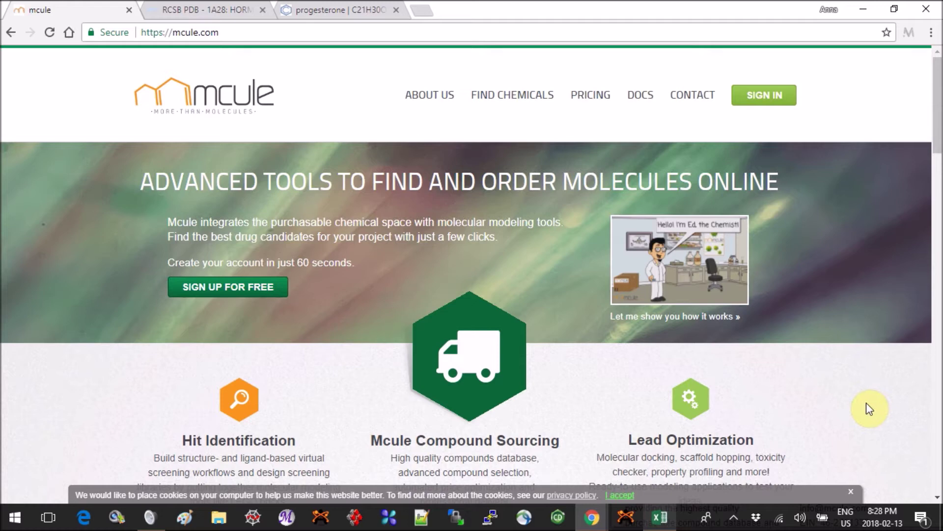
Sign in to Mcule with the saved account credentials to reach the Free-plan dashboard
scroll(867, 404, down, 1)
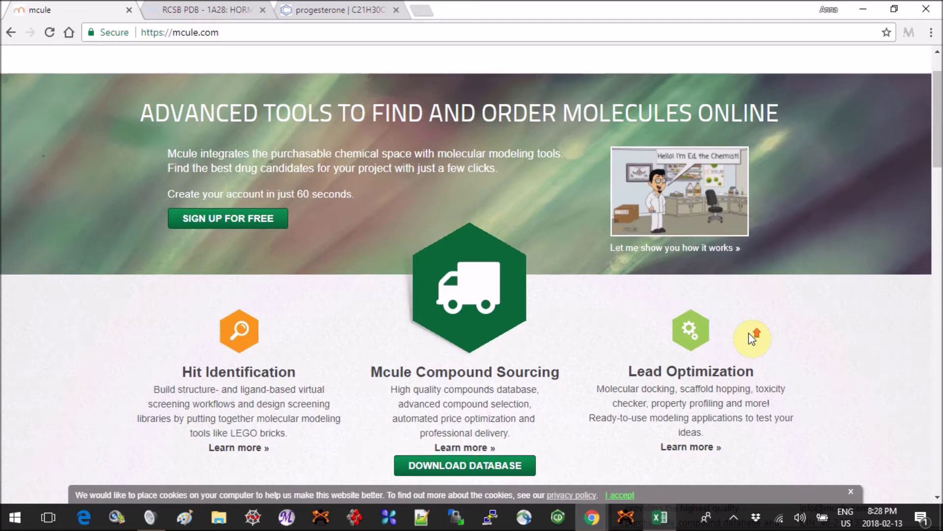
scroll(752, 339, up, 1)
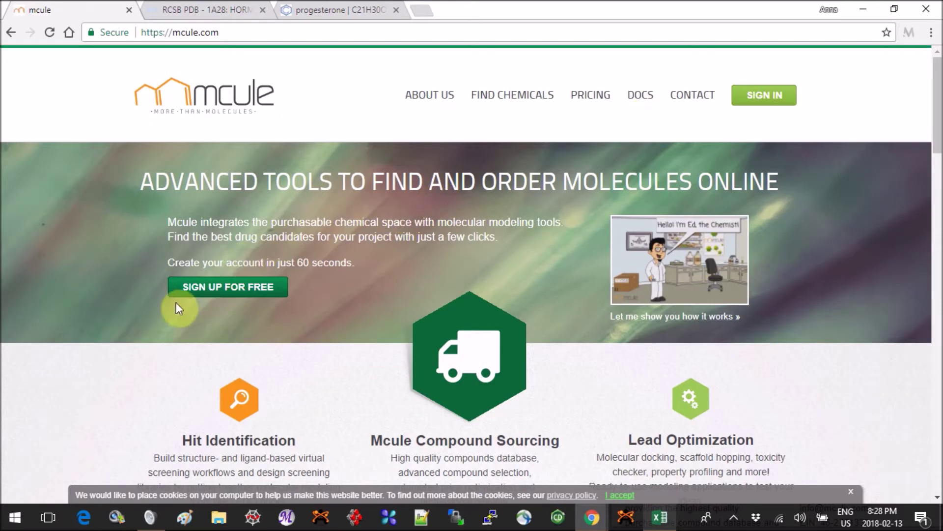
click(217, 293)
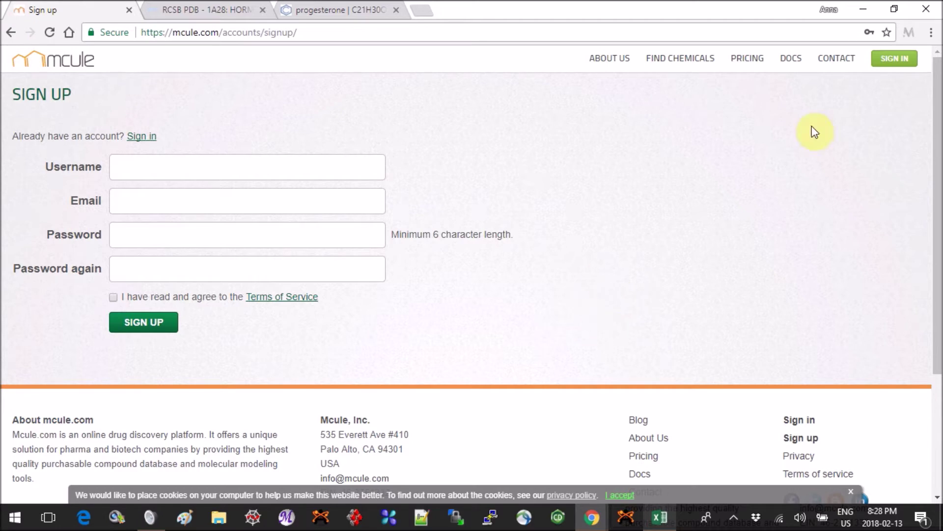
click(894, 59)
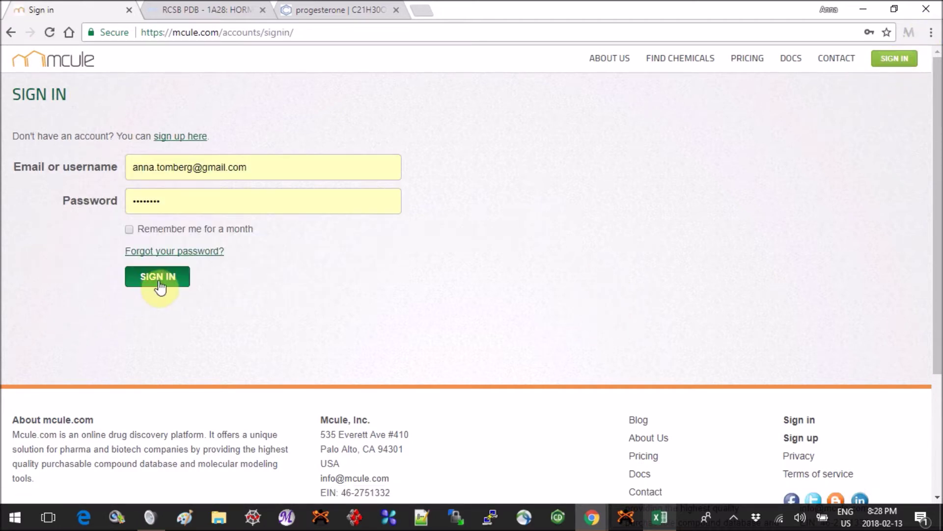
click(158, 281)
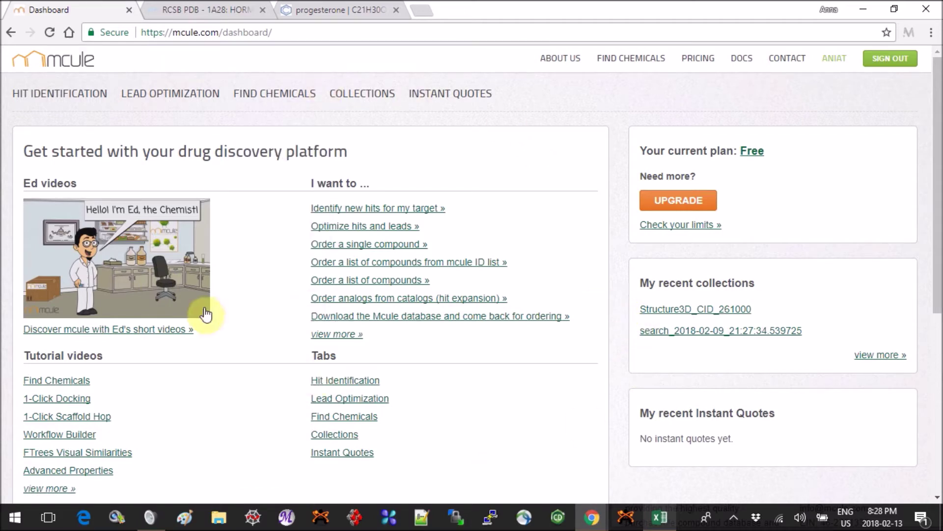
scroll(204, 312, down, 3)
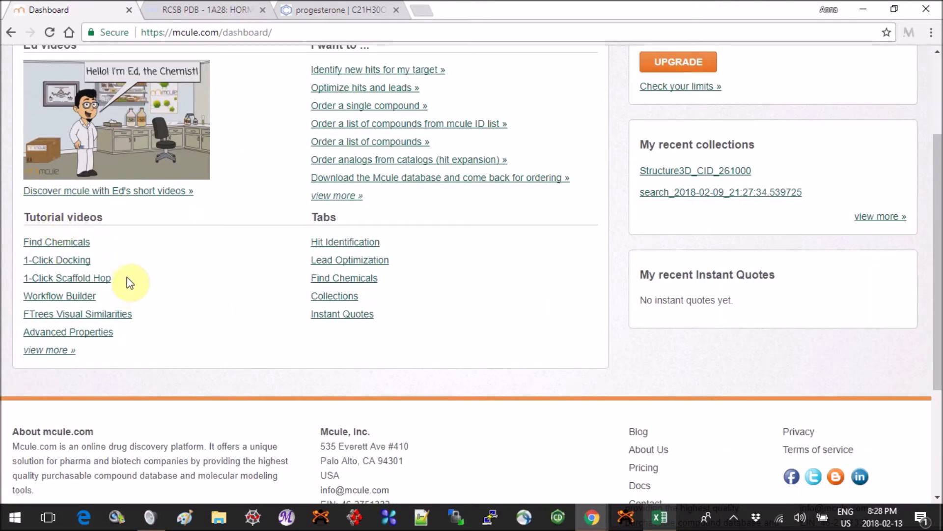
scroll(157, 315, up, 1)
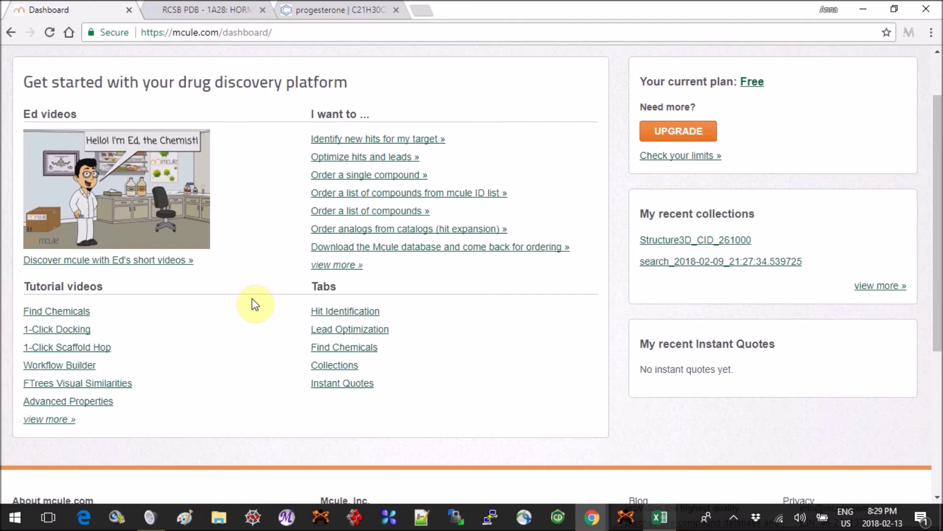
scroll(255, 304, up, 2)
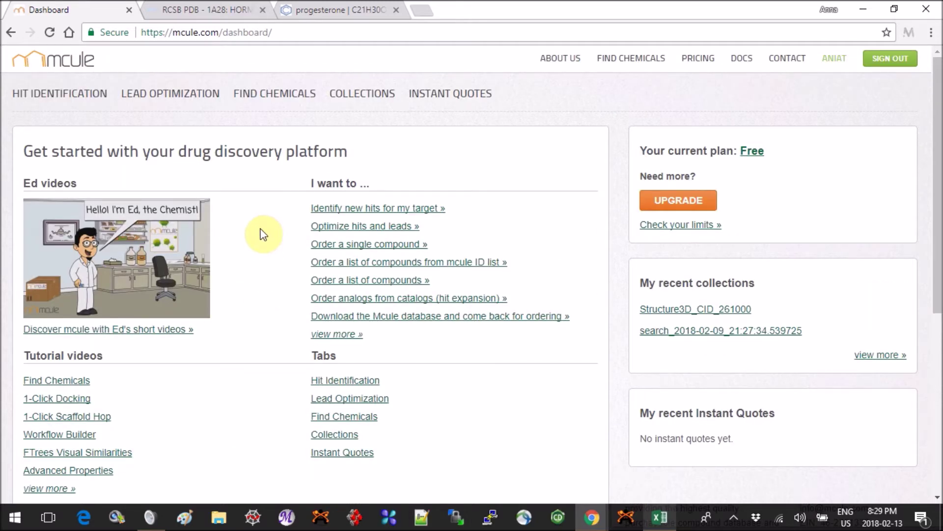
mouse_move(183, 97)
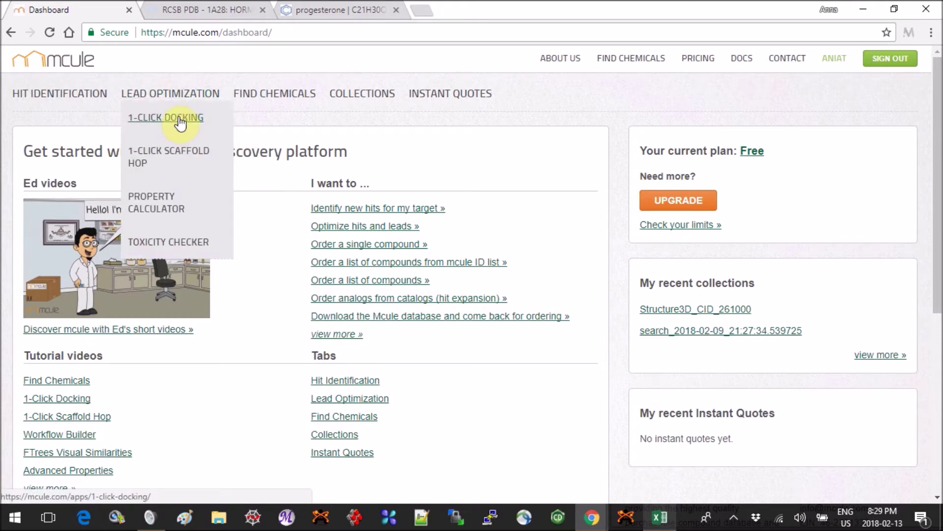
Open Mcule's 1-Click Docking tool and look over its empty editor and Docking section
click(181, 119)
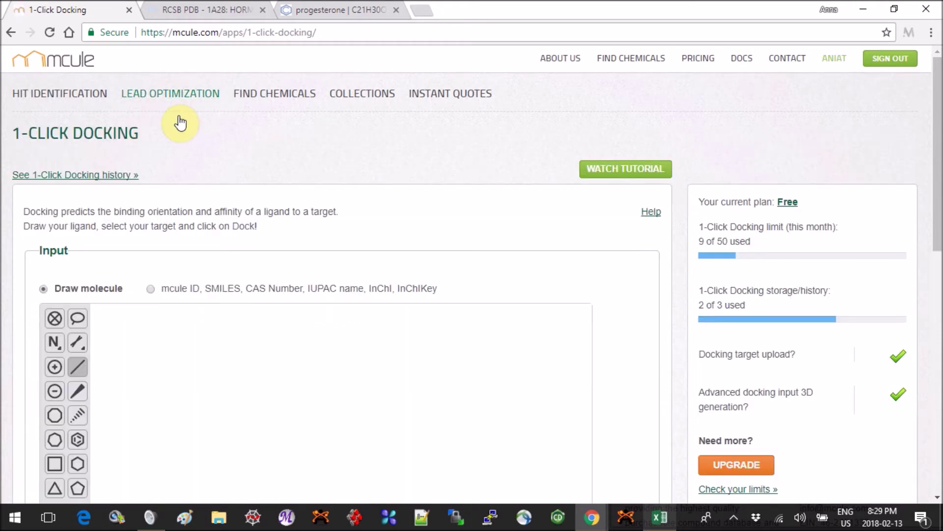
scroll(584, 192, down, 3)
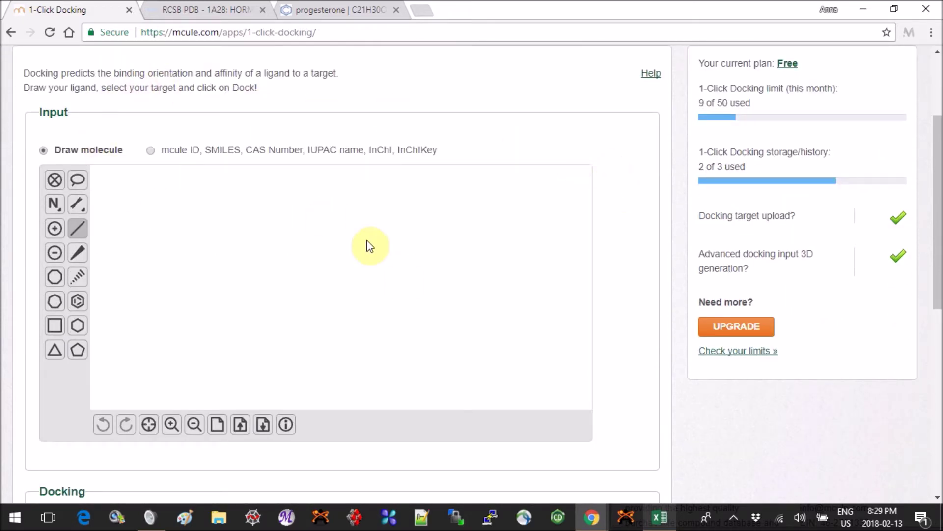
scroll(628, 270, down, 4)
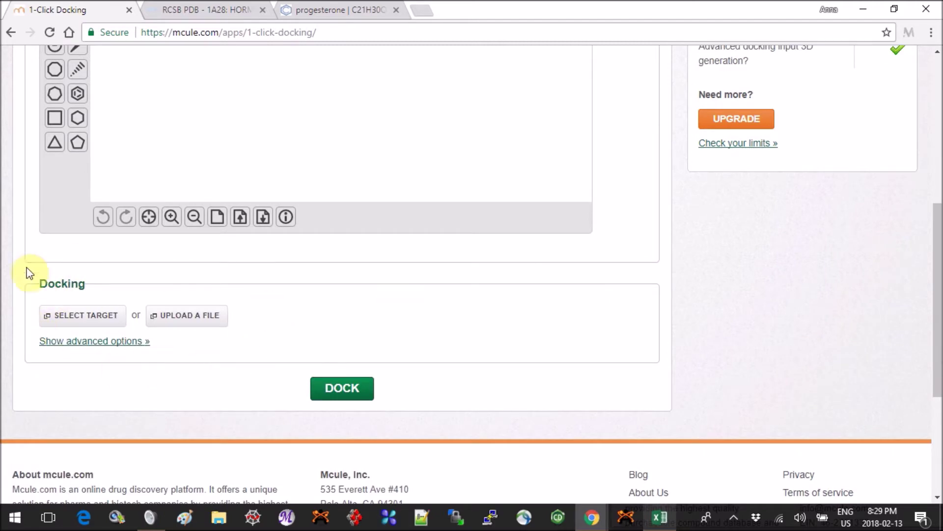
scroll(659, 311, up, 4)
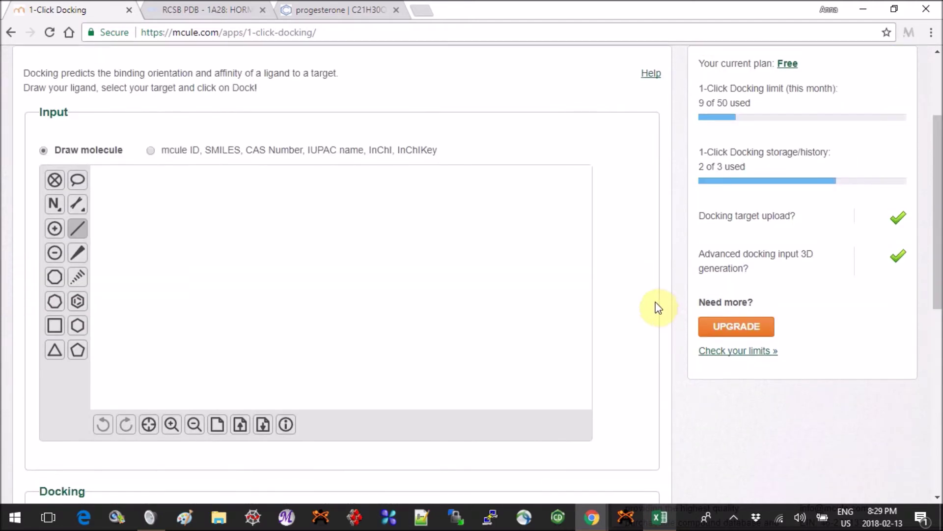
click(185, 9)
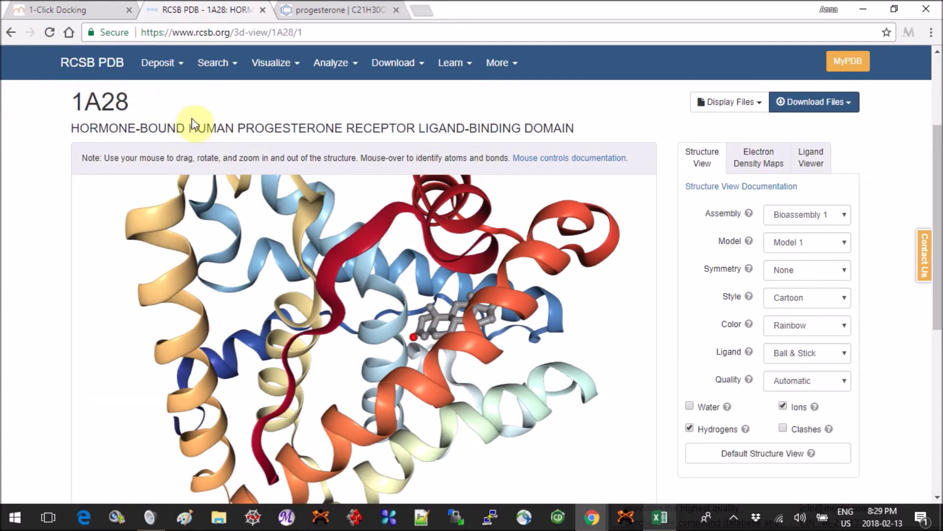
Return to the RCSB PDB Structure Summary for 1A28, the progesterone receptor ligand-binding domain
drag(196, 128, 414, 129)
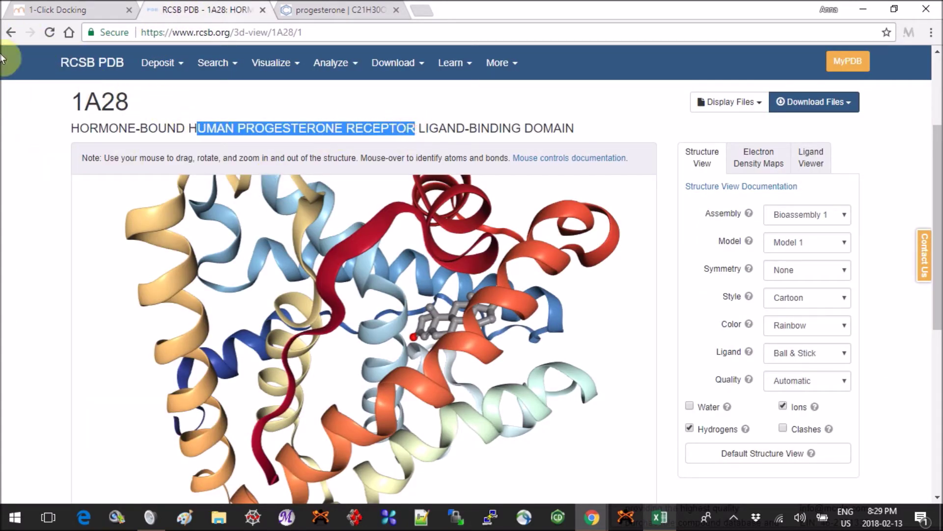
click(9, 33)
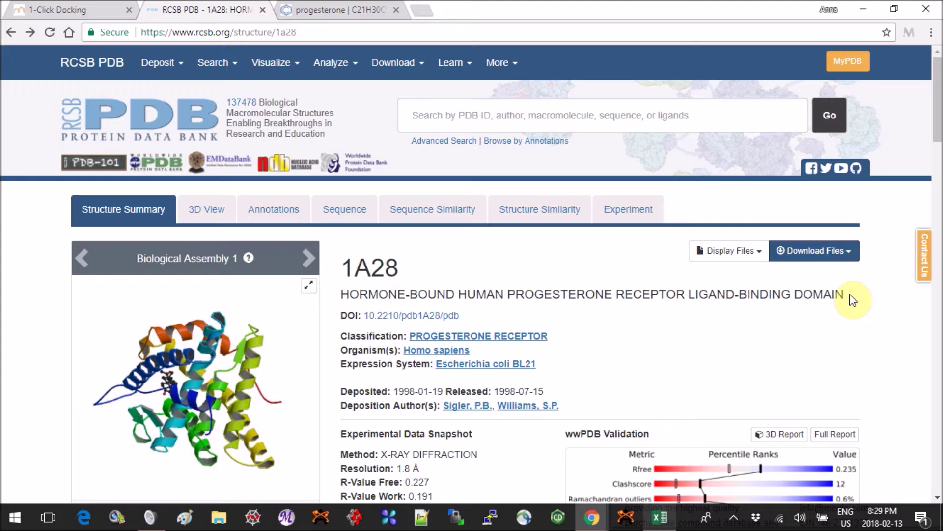
click(849, 294)
scroll(856, 299, down, 2)
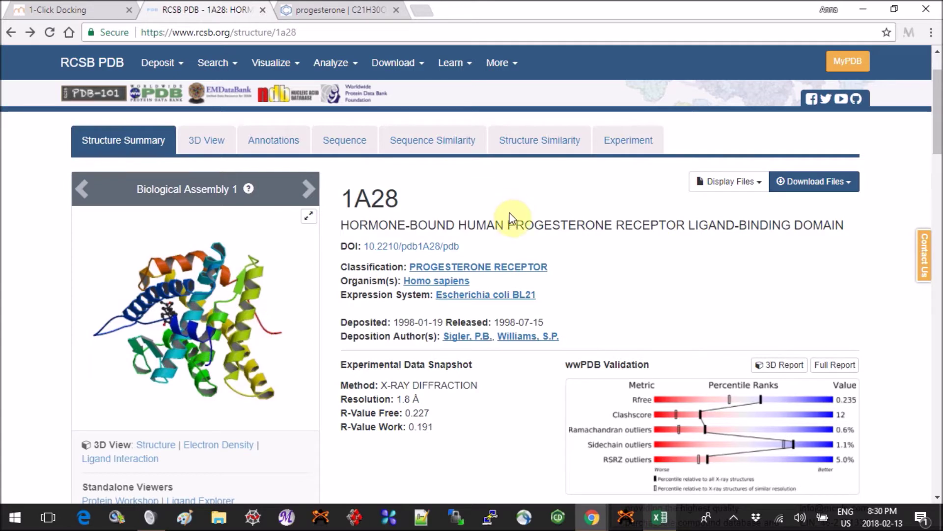
click(643, 271)
scroll(644, 272, down, 1)
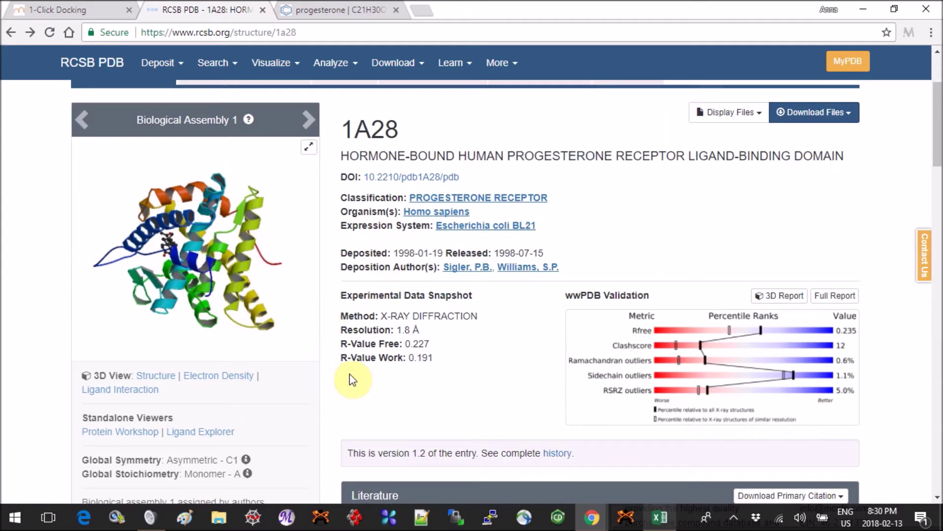
click(156, 379)
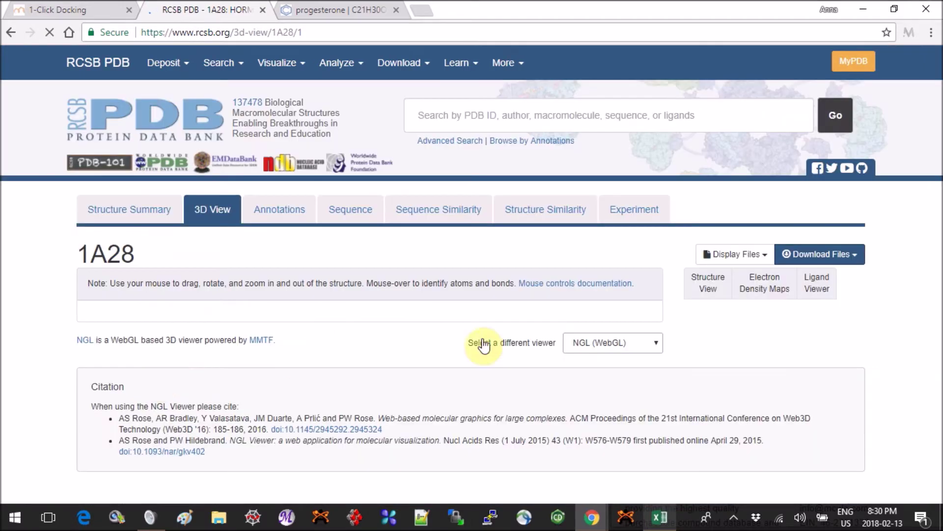
Rotate and zoom the 1A28 model to bring the bound progesterone ligand into view
scroll(899, 328, down, 4)
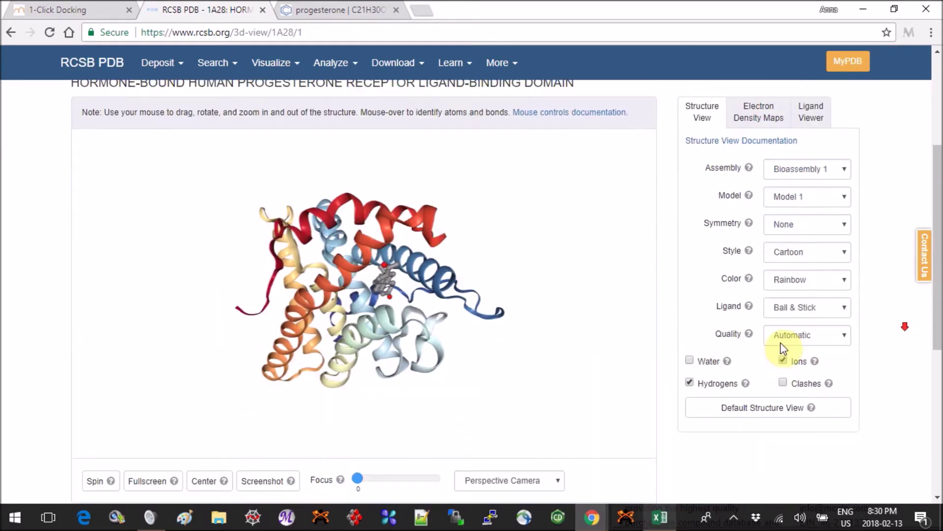
drag(521, 281, 526, 259)
scroll(480, 279, up, 5)
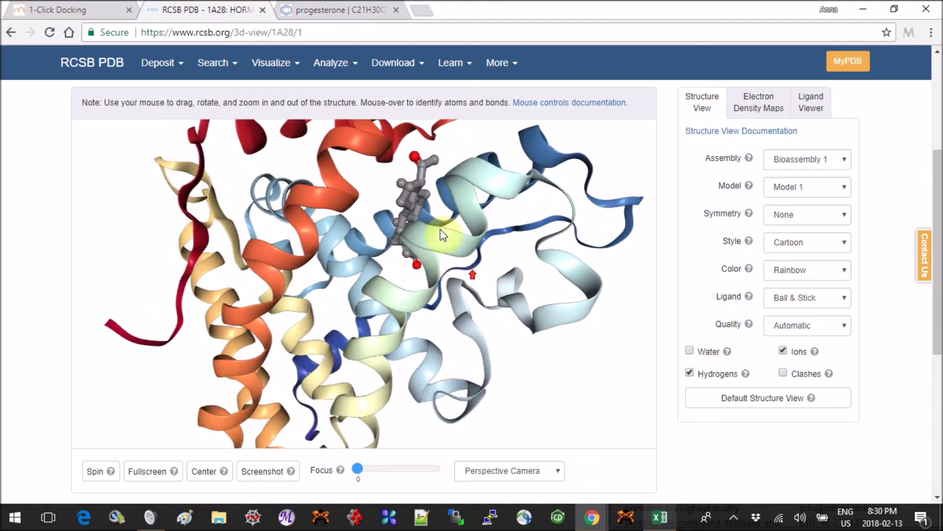
drag(441, 235, 491, 259)
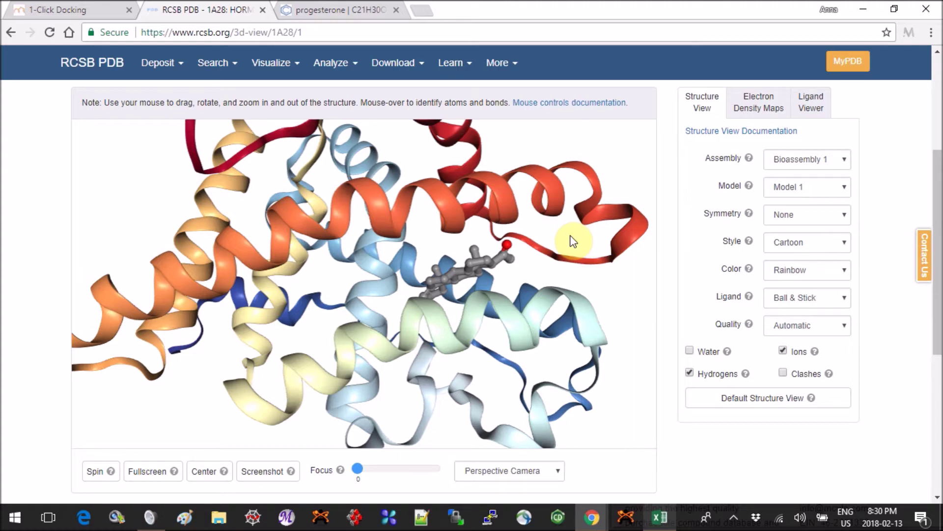
drag(570, 235, 561, 237)
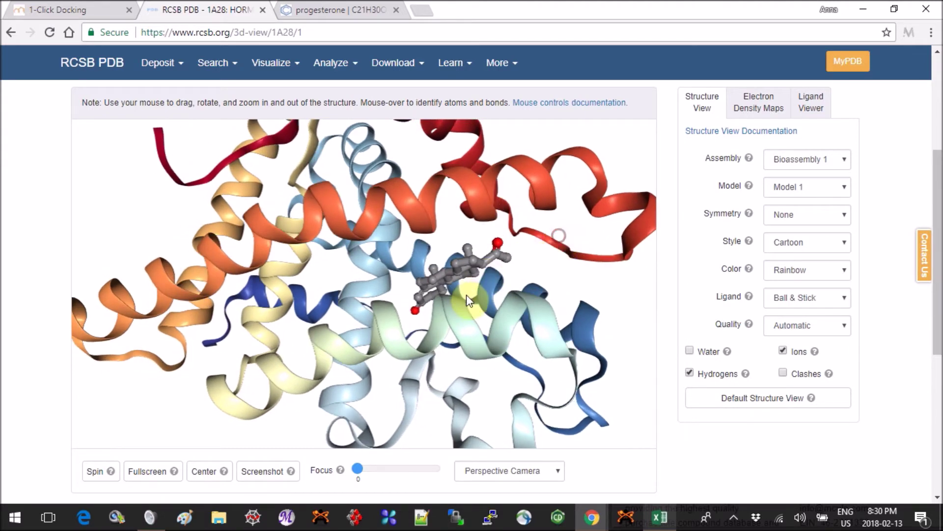
drag(467, 294, 470, 300)
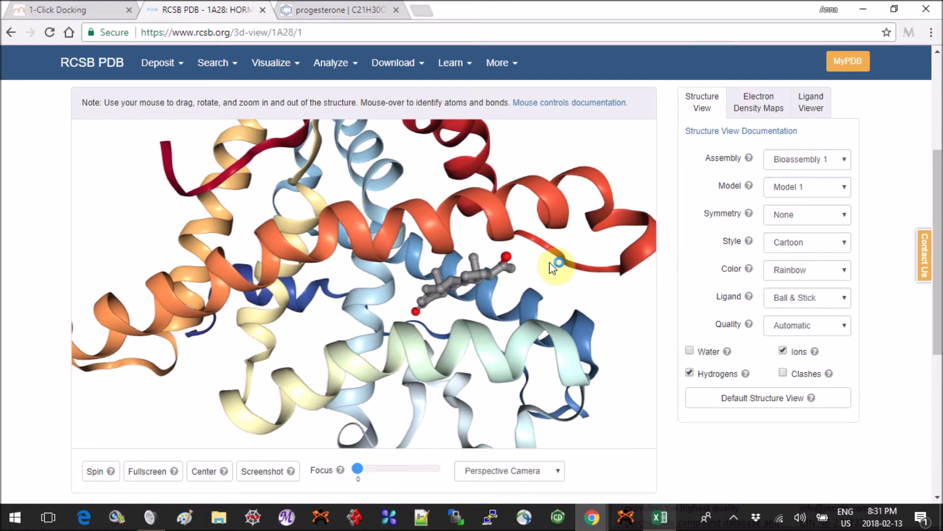
drag(550, 261, 469, 286)
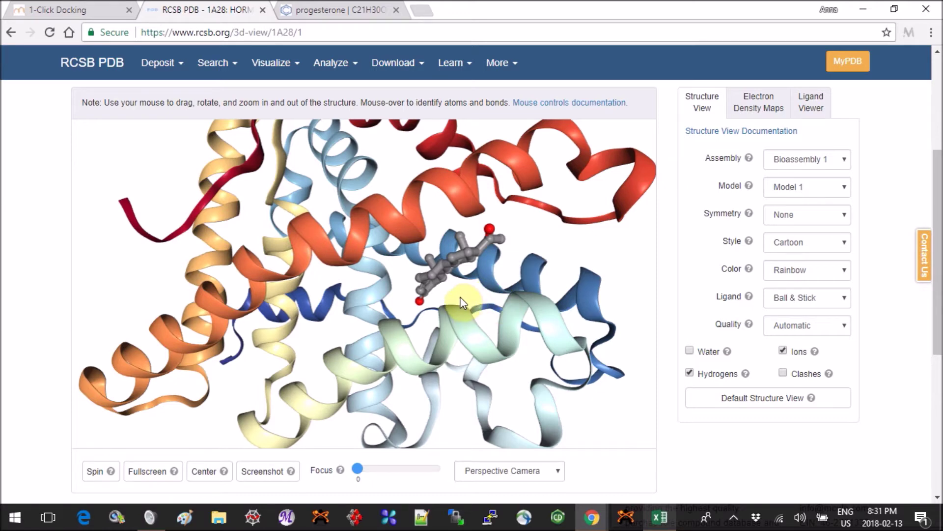
drag(461, 302, 473, 290)
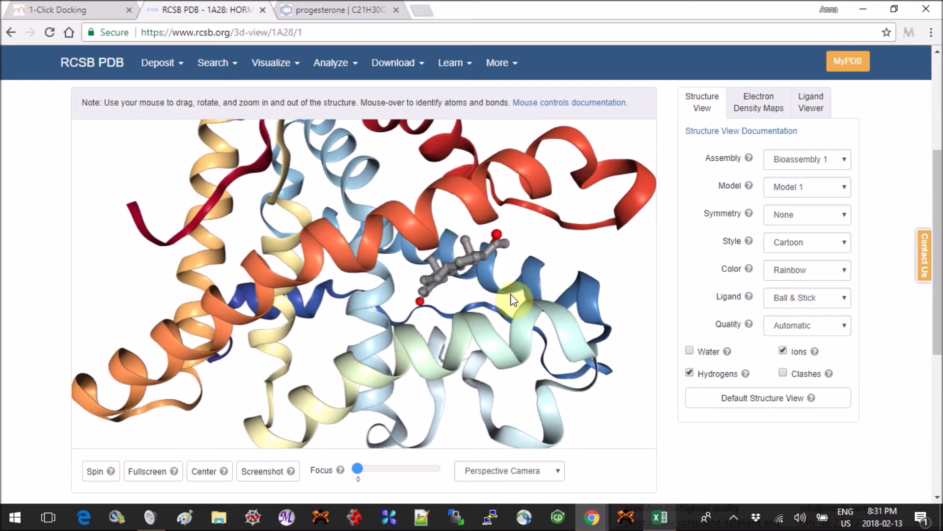
drag(608, 256, 544, 278)
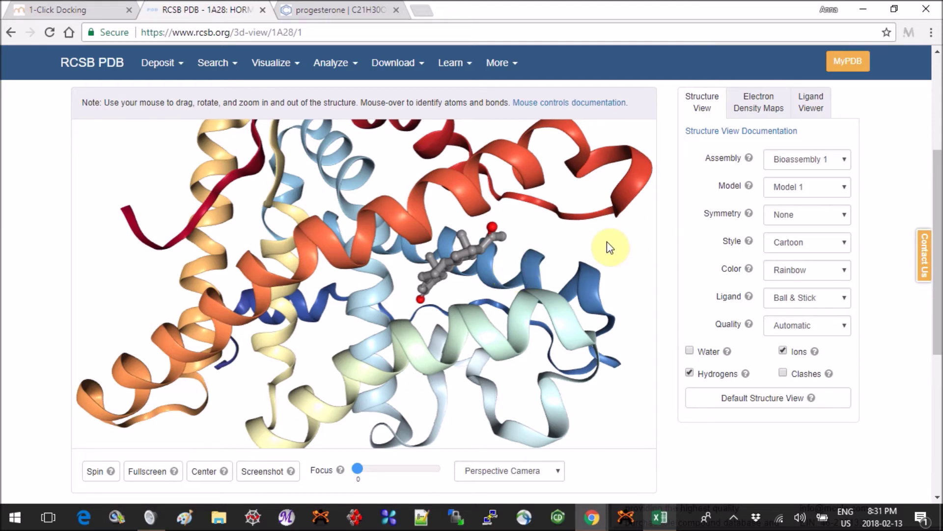
Return to Mcule's 1-Click Docking page and set the ligand input to ID or SMILES
click(45, 7)
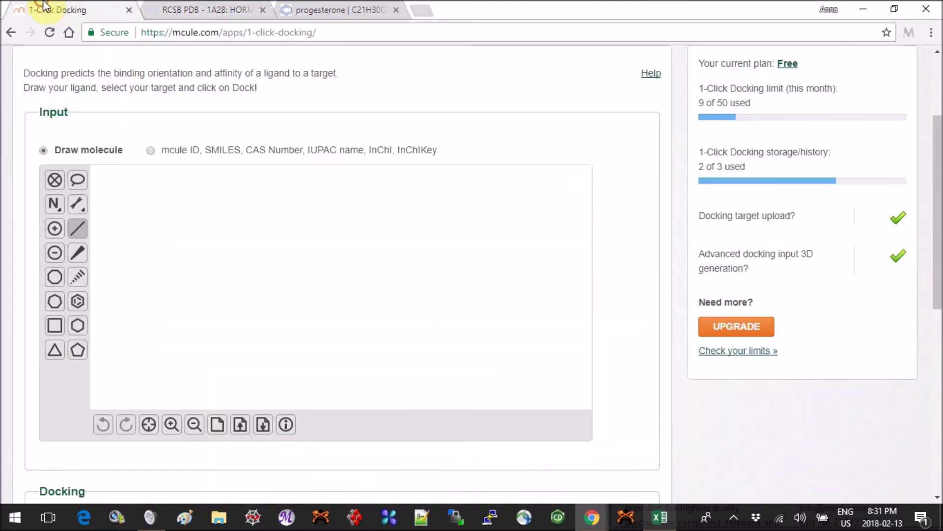
scroll(539, 123, up, 2)
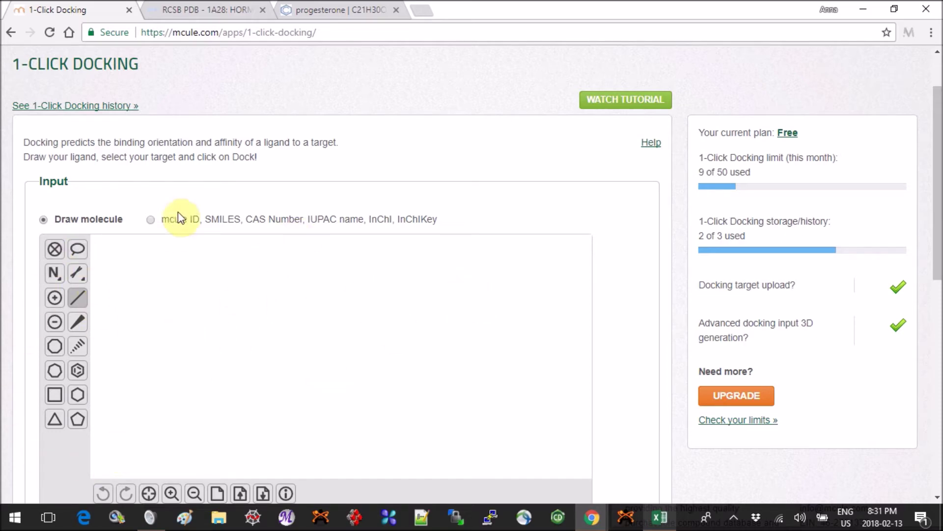
click(156, 219)
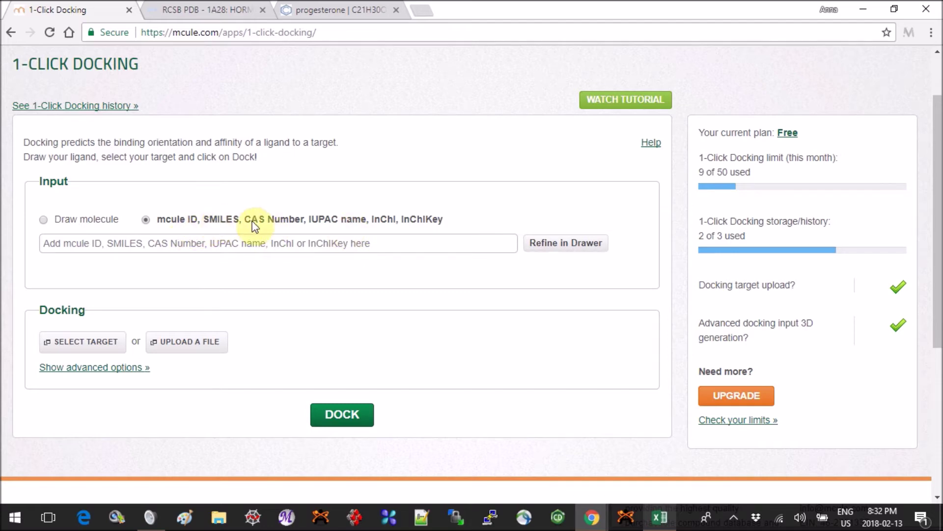
click(339, 10)
Select progesterone's InChI Key RJKFOVLPORLFTN-LEKSSAKUSA-N on the PubChem record
scroll(565, 180, up, 10)
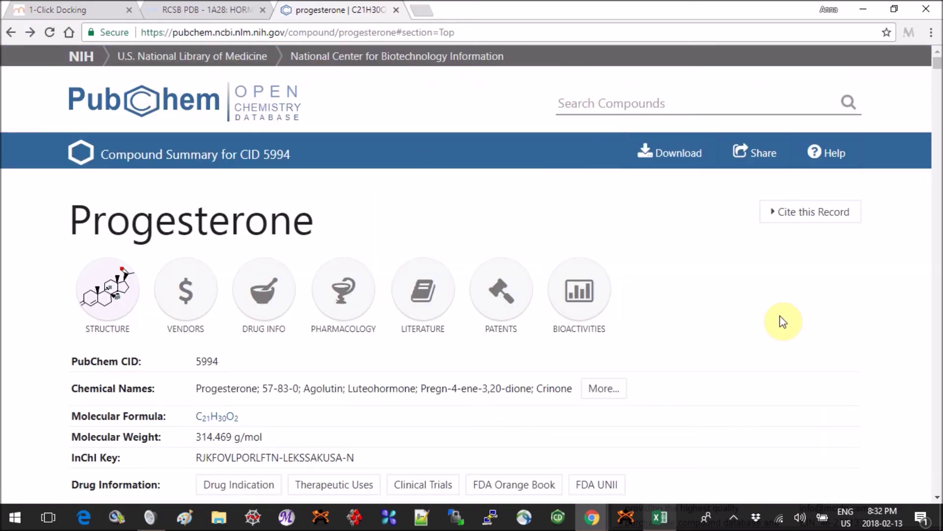
scroll(834, 300, down, 4)
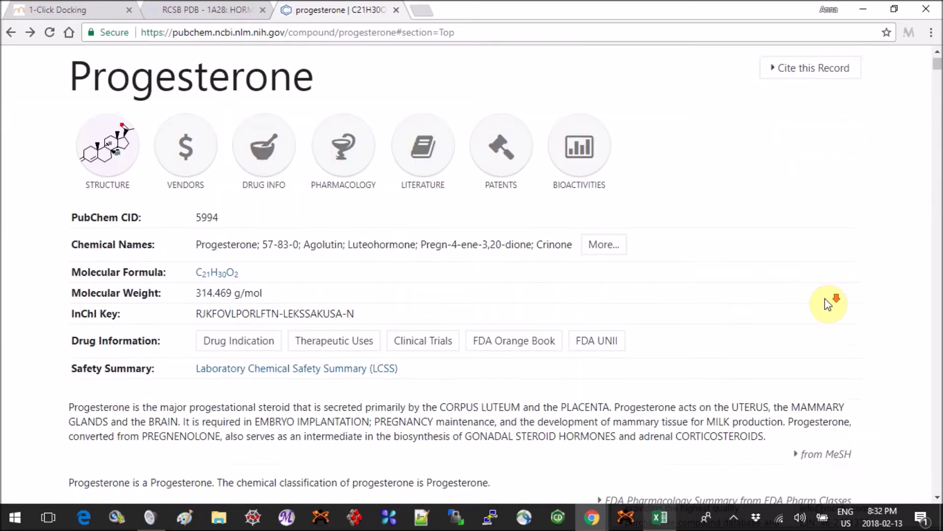
drag(363, 249, 194, 250)
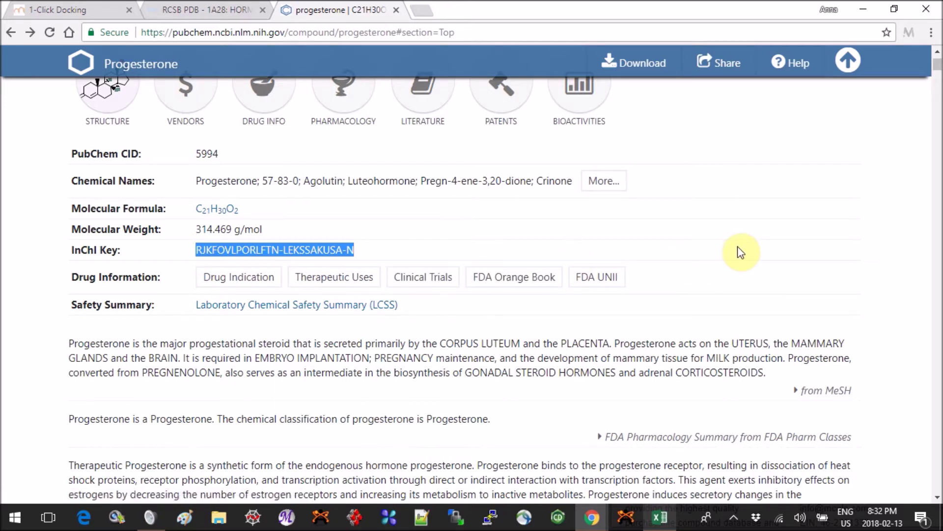
mouse_move(63, 255)
mouse_down()
mouse_move(130, 250)
mouse_move(69, 250)
mouse_up()
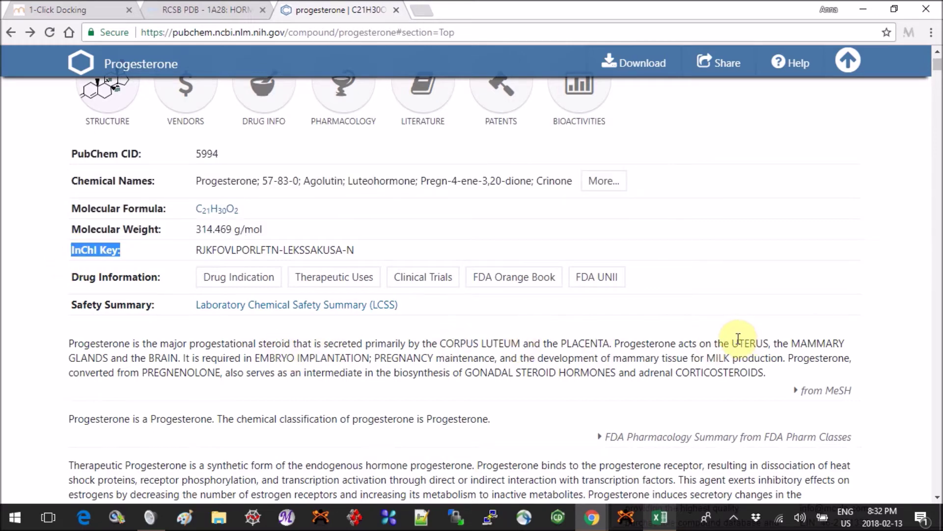
Scroll down to the Isomeric SMILES section and select its text
scroll(740, 339, down, 3)
scroll(707, 329, down, 15)
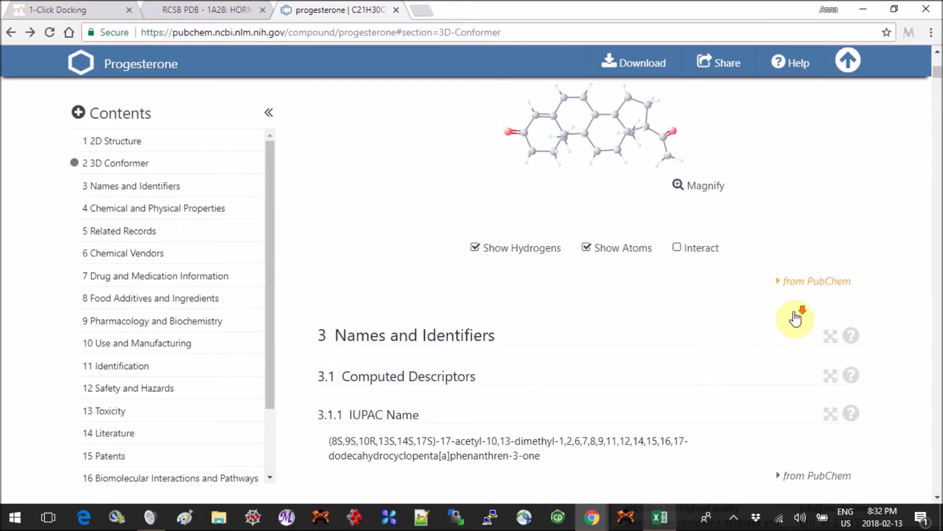
scroll(730, 325, down, 10)
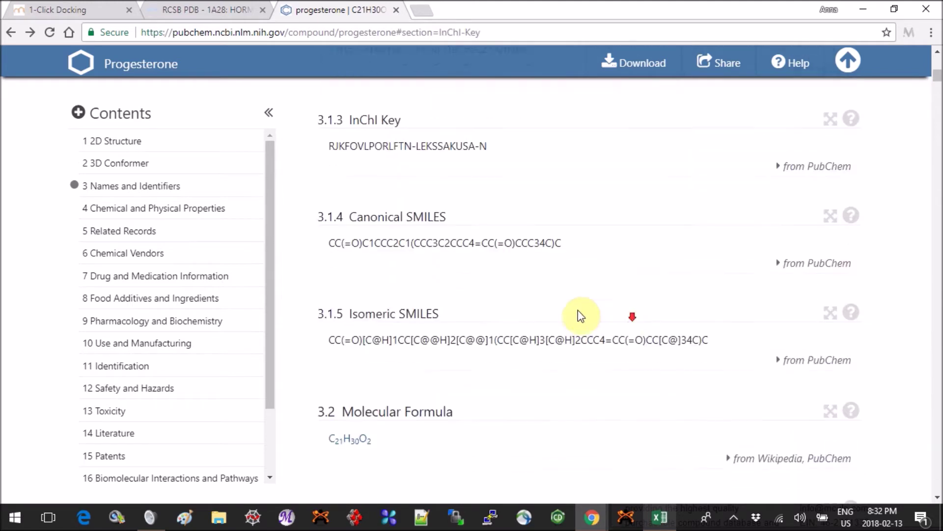
drag(353, 244, 449, 248)
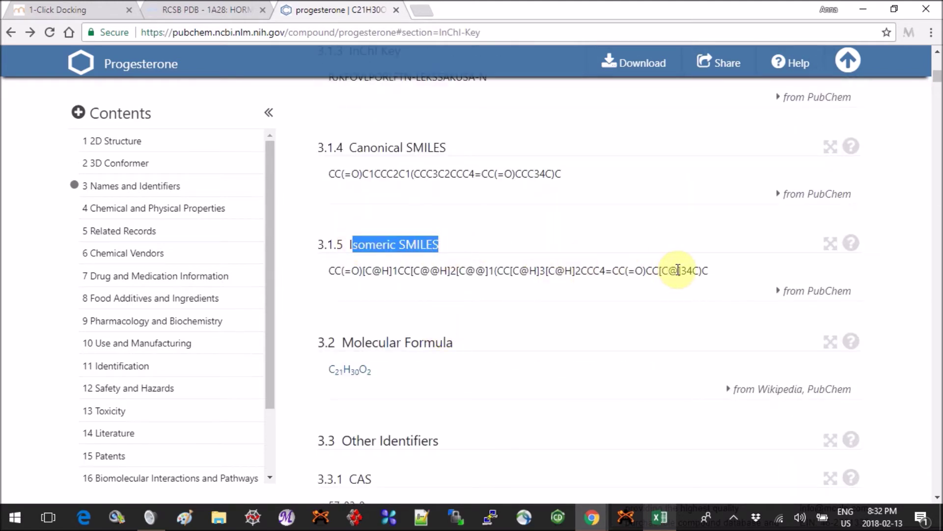
scroll(503, 271, up, 15)
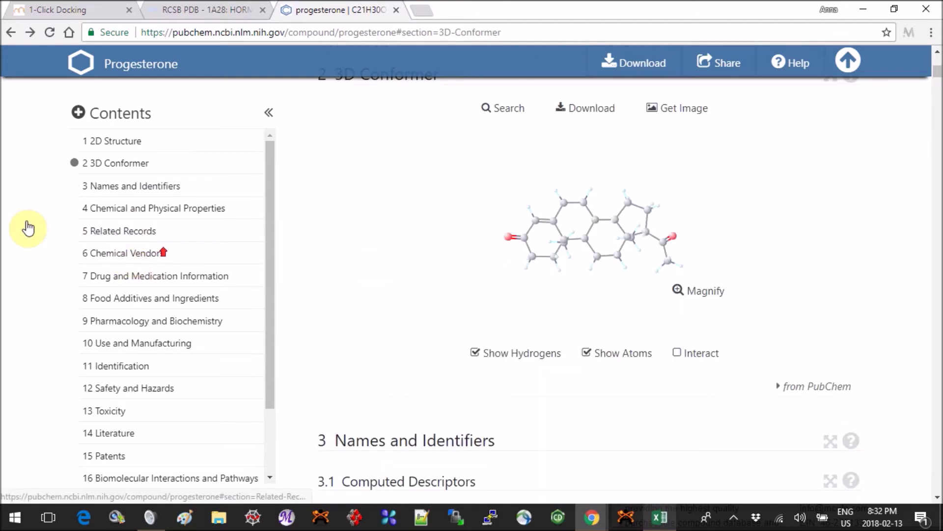
scroll(25, 226, up, 10)
scroll(265, 459, down, 1)
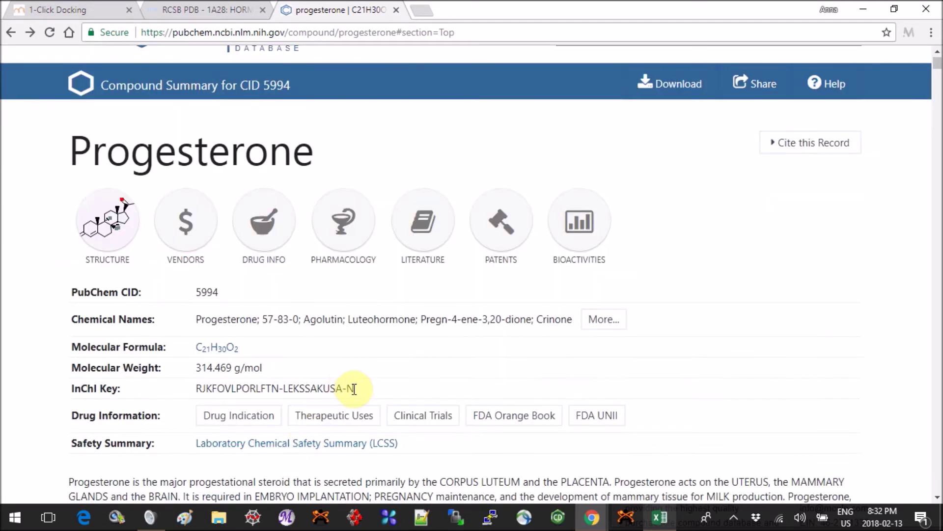
drag(353, 388, 195, 385)
key(ctrl+c)
Paste the progesterone InChI Key into the ligand field and load it into the molecule drawer
click(105, 6)
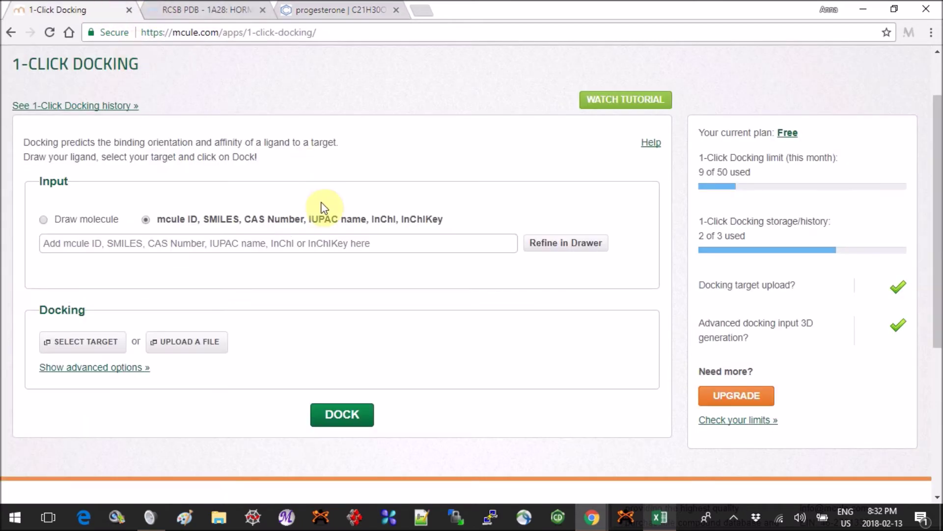
click(316, 241)
key(ctrl+v)
click(568, 244)
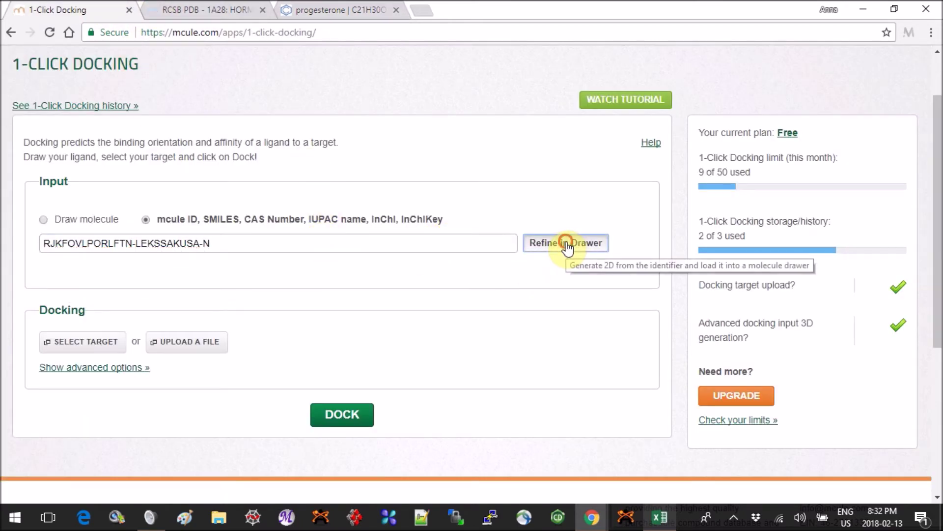
Open the Select target list of 9,871 docking targets
scroll(637, 240, down, 1)
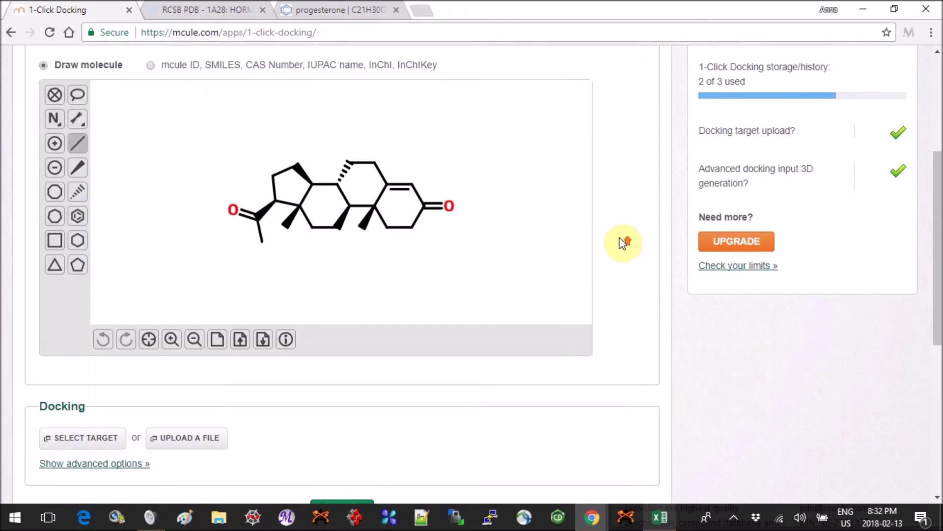
scroll(622, 242, up, 1)
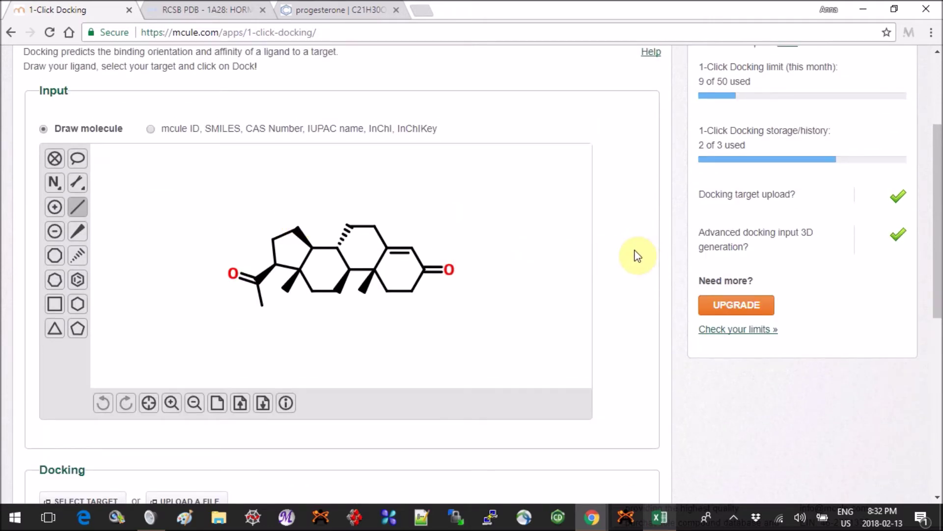
scroll(638, 256, down, 1)
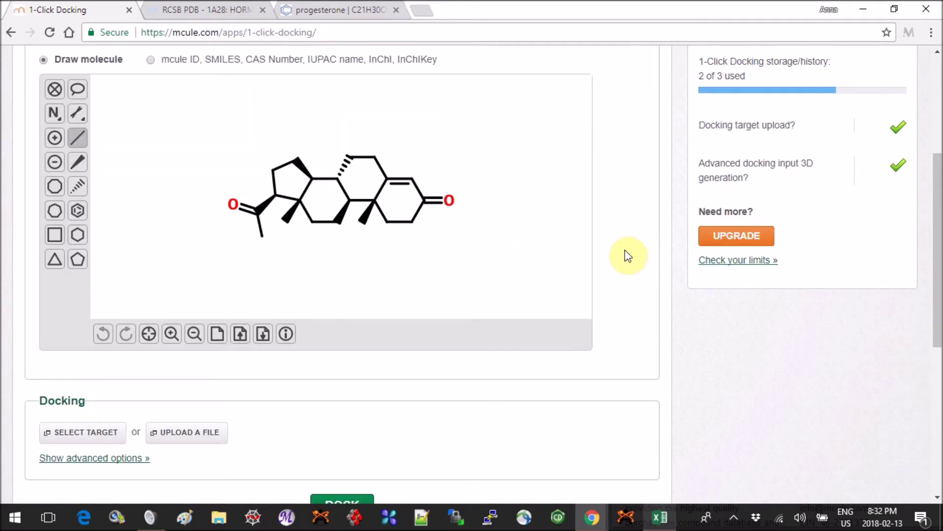
scroll(628, 255, down, 2)
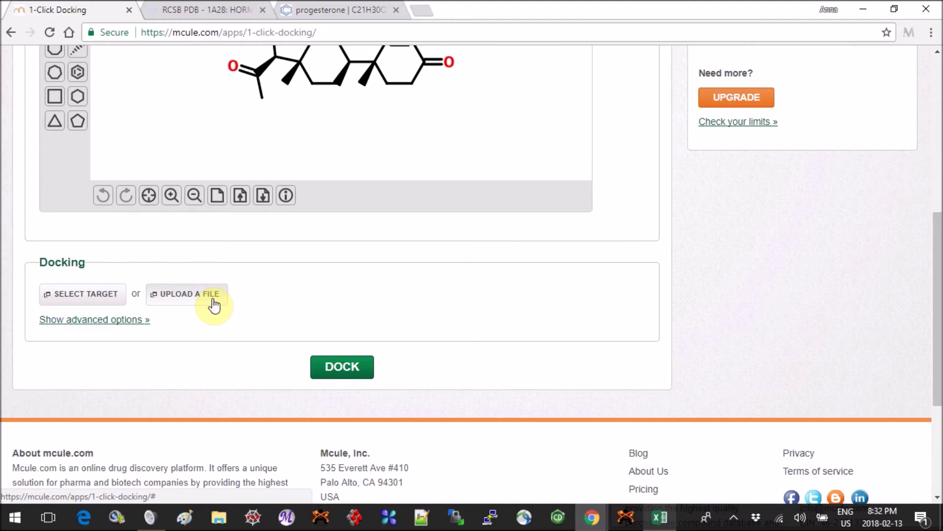
click(81, 294)
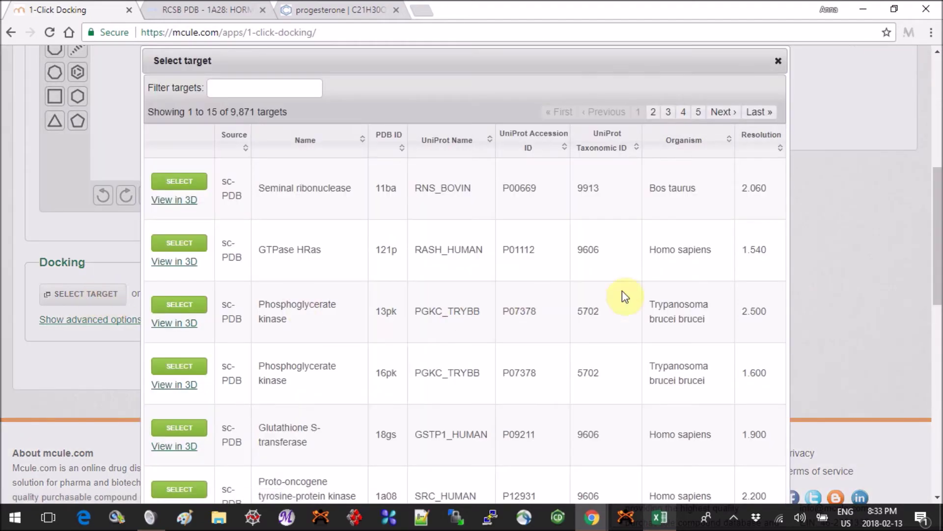
Filter targets for 1A28 and select the progesterone receptor as the docking target
scroll(432, 238, down, 10)
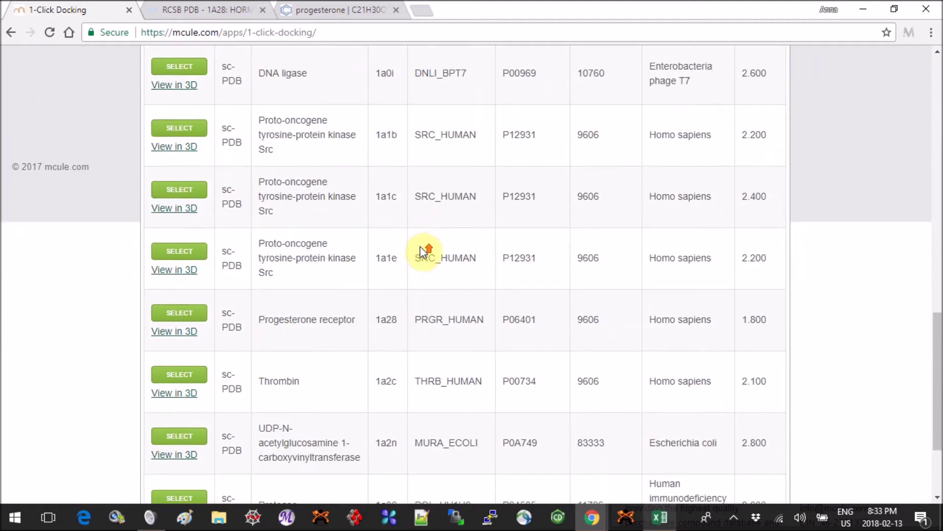
scroll(423, 252, up, 10)
click(258, 161)
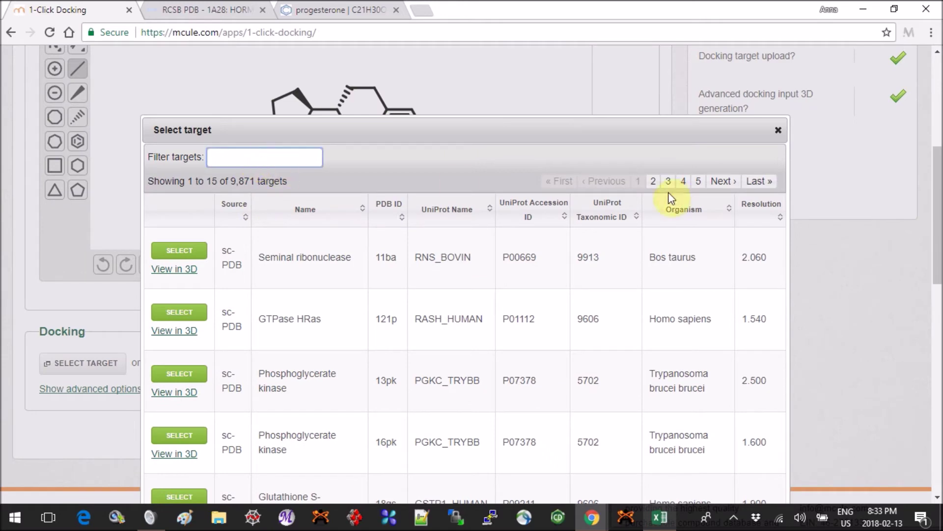
text(1A)
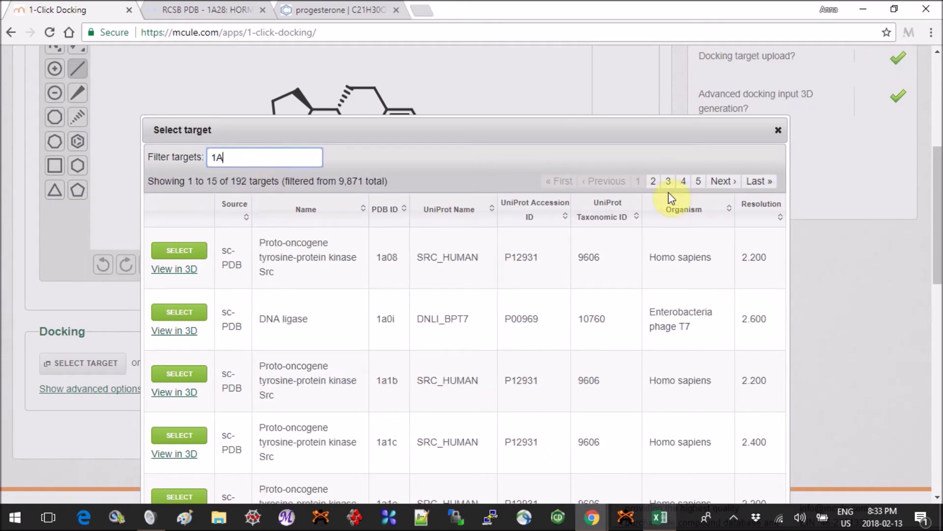
text(28)
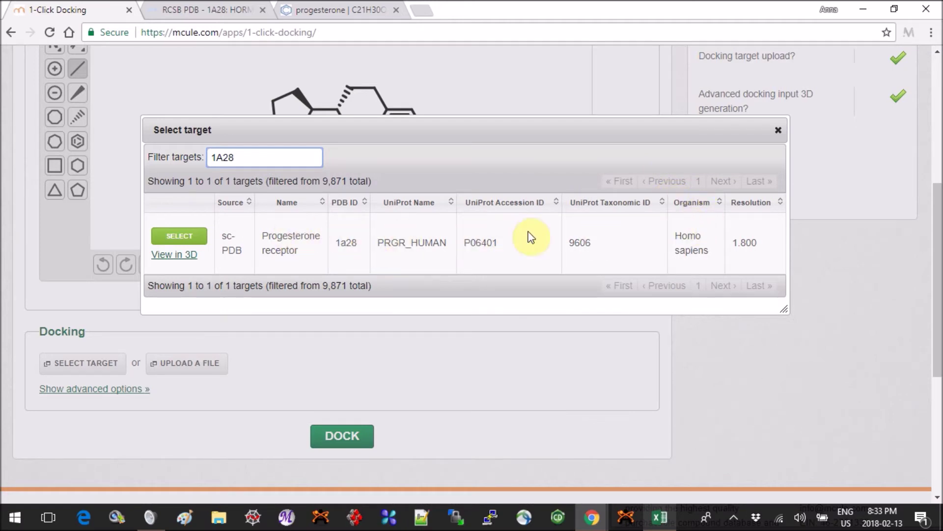
click(197, 235)
Open the 1-Click Docking history showing the earlier progesterone receptor run scoring -11.5
scroll(736, 261, up, 7)
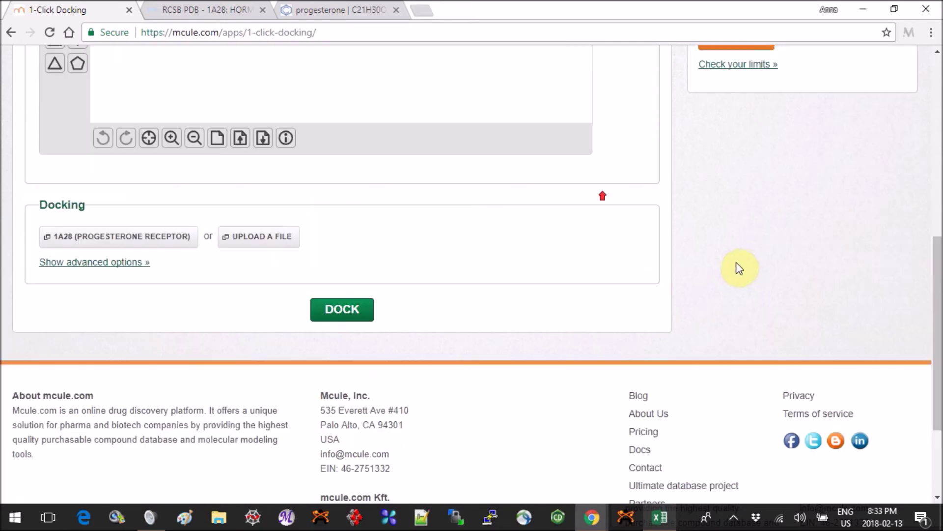
scroll(666, 242, down, 2)
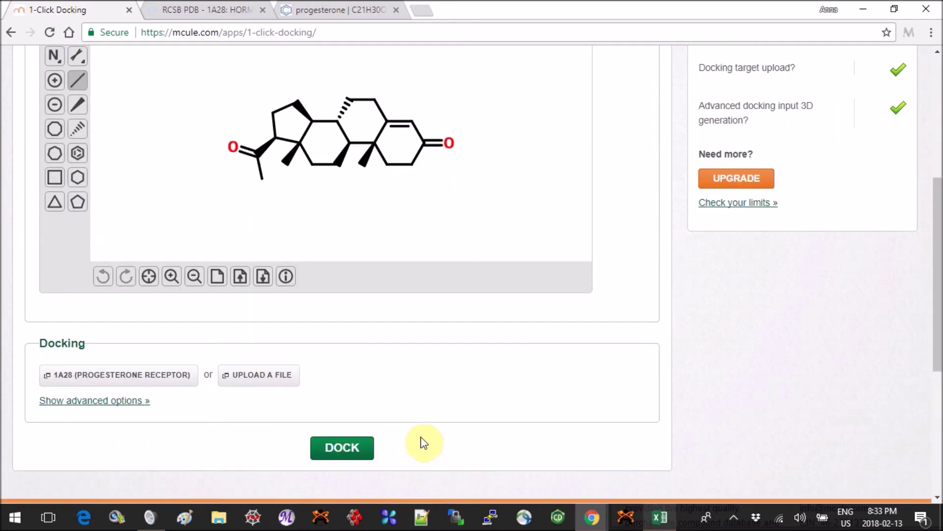
scroll(596, 278, up, 5)
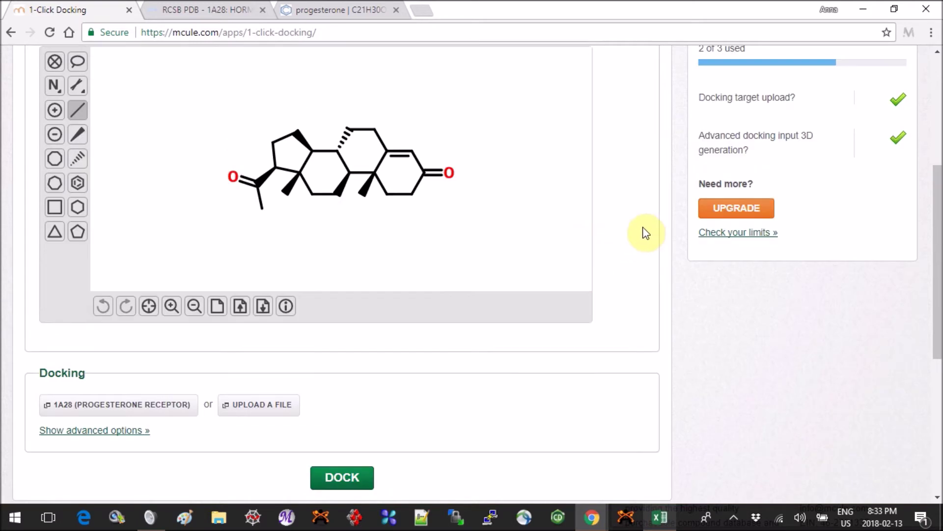
scroll(633, 234, up, 3)
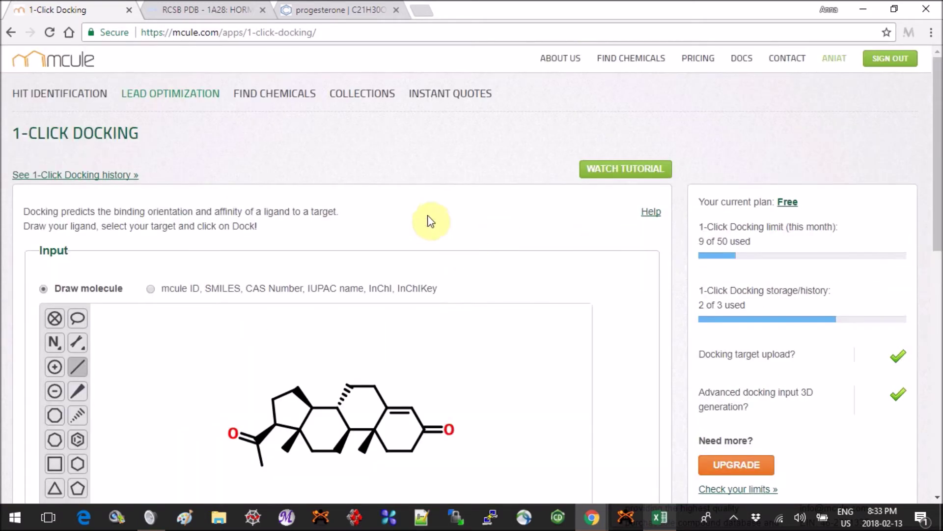
click(92, 175)
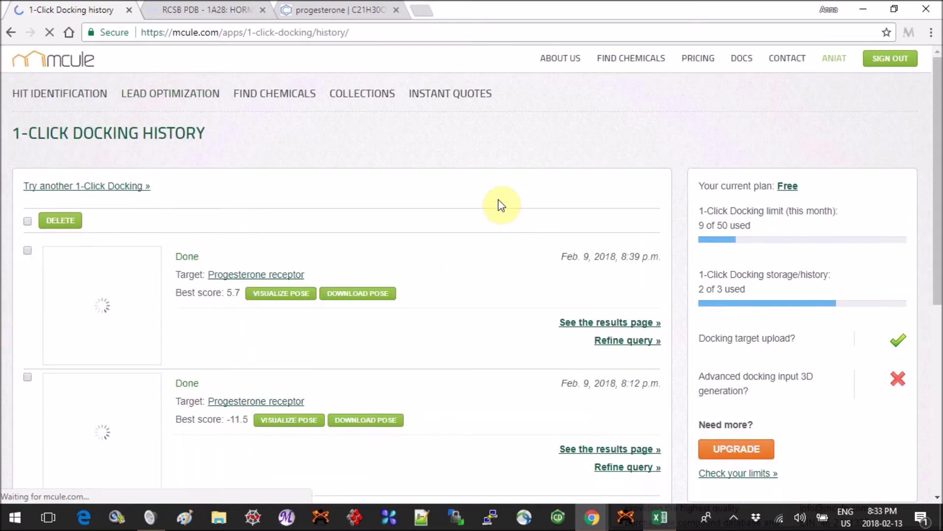
scroll(512, 184, down, 6)
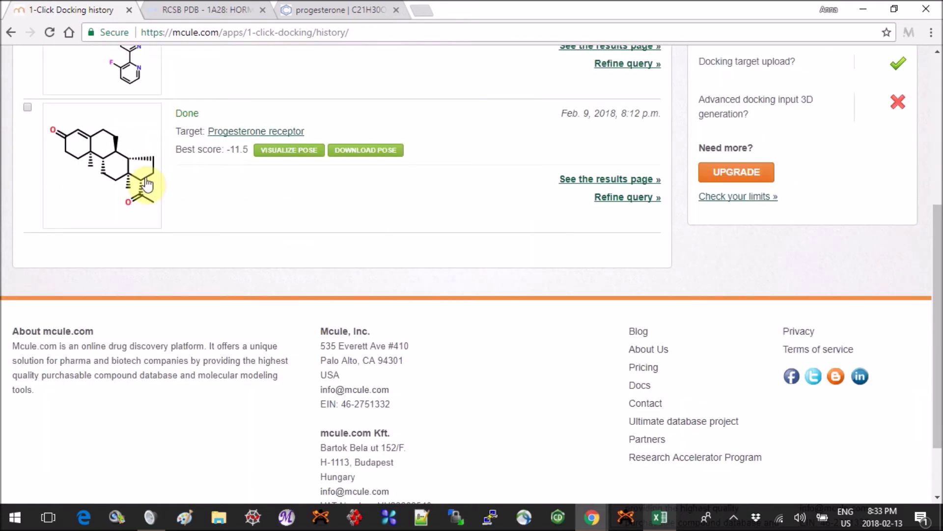
Open the earlier progesterone docking results and highlight the top pose score of -11.5
click(95, 142)
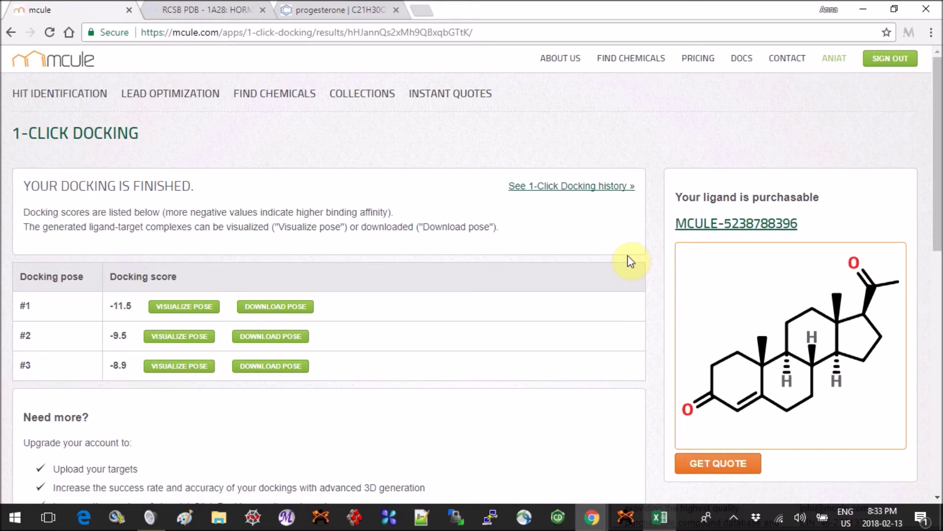
scroll(476, 225, down, 1)
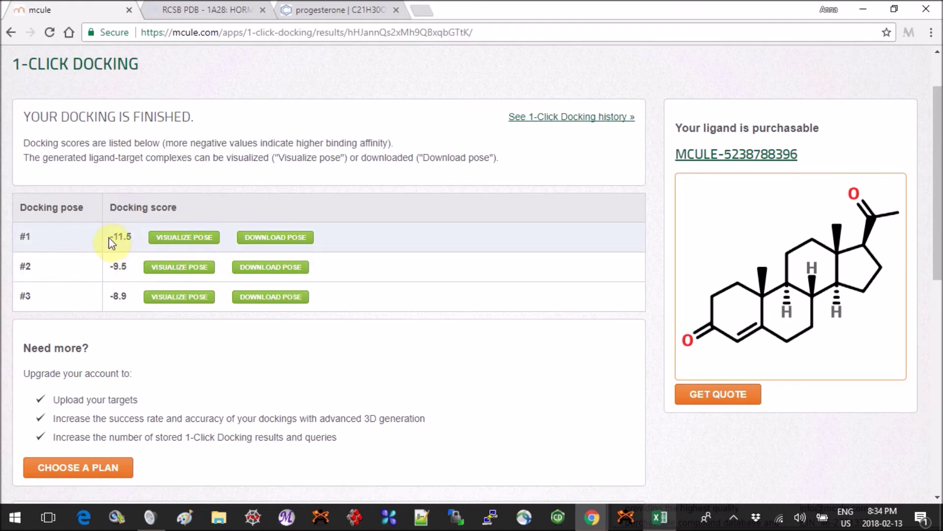
drag(108, 237, 130, 236)
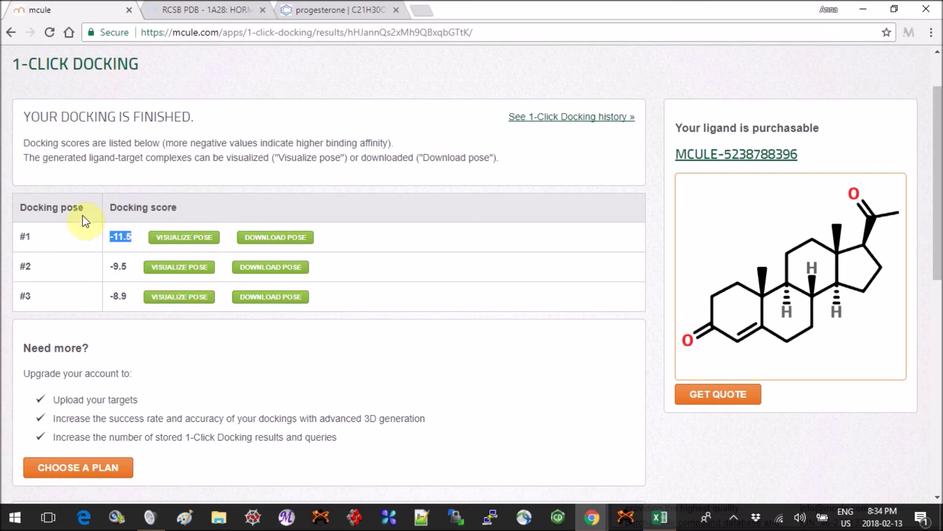
Rotate and zoom the docked progesterone pose inside the 1a28 receptor to inspect its fit
click(440, 327)
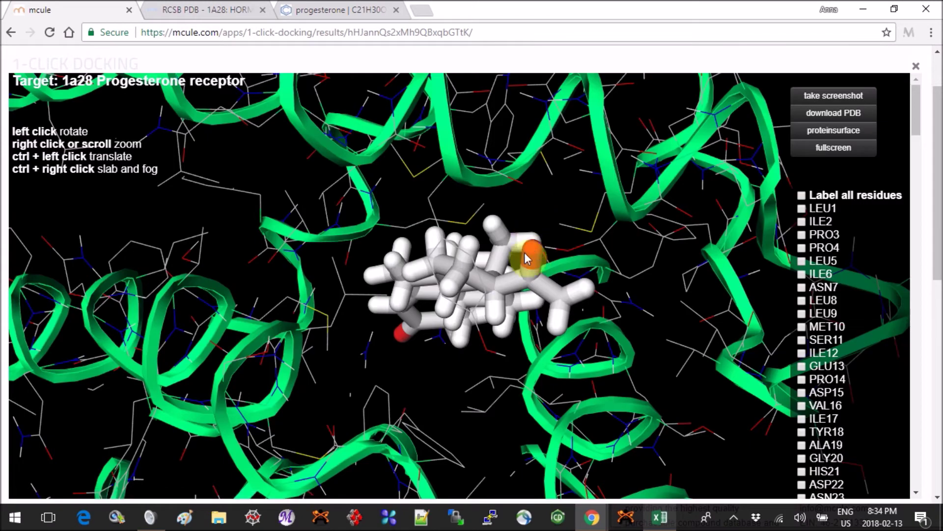
scroll(427, 302, up, 3)
drag(427, 302, 312, 169)
scroll(512, 288, down, 5)
scroll(511, 288, up, 5)
drag(394, 186, 365, 204)
mouse_move(454, 229)
mouse_down()
mouse_move(467, 238)
mouse_move(455, 244)
mouse_up()
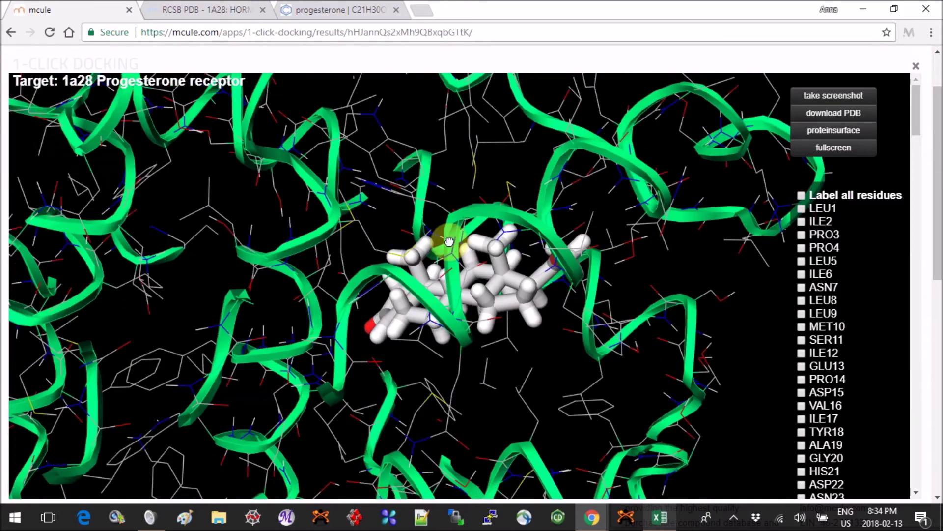
drag(594, 270, 568, 293)
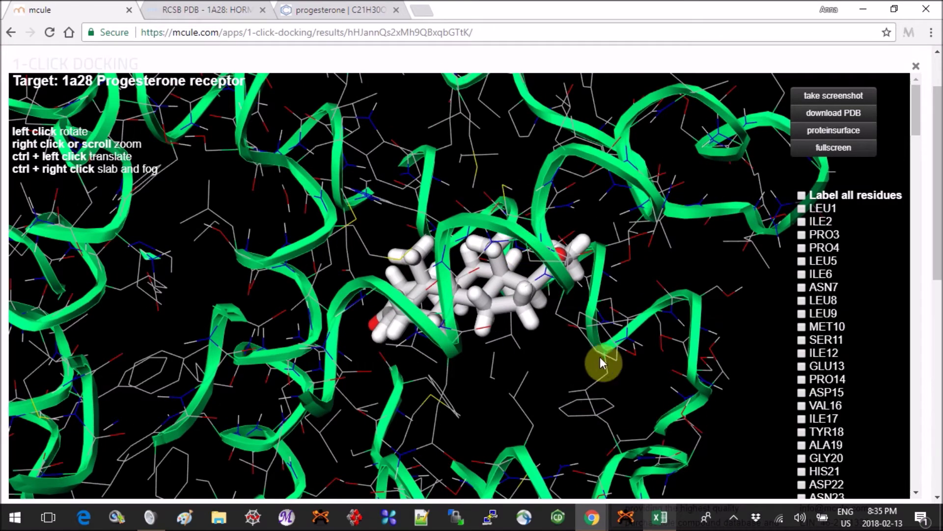
drag(510, 332, 611, 293)
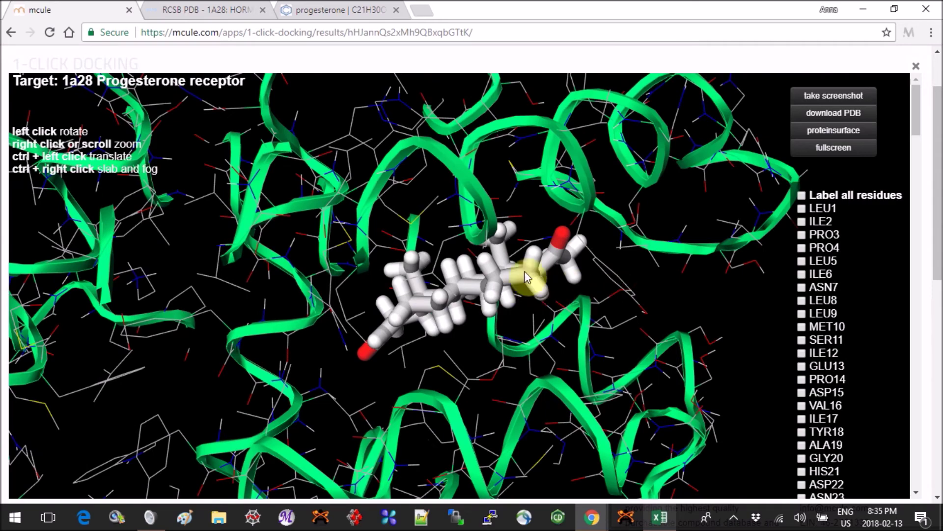
click(235, 6)
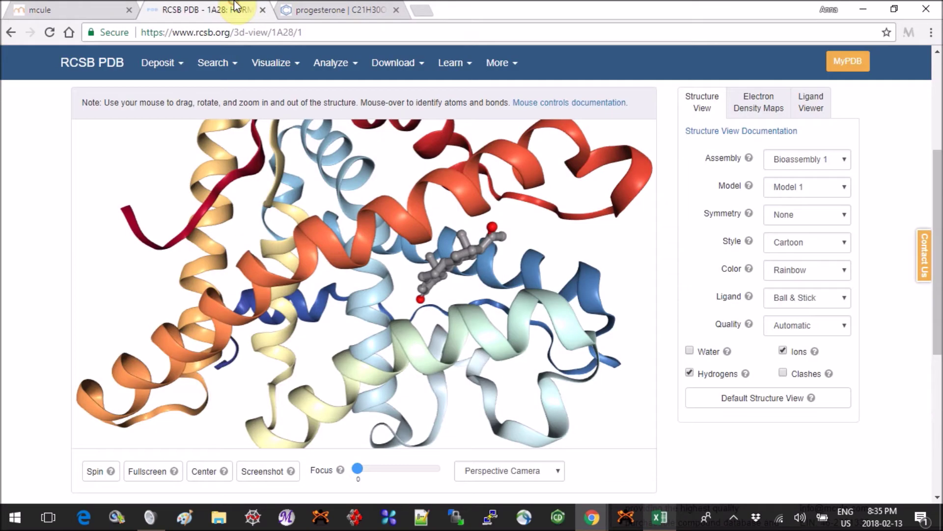
Rotate the 1A28 crystal structure in RCSB PDB to view its ligand among the helices
drag(481, 219, 467, 269)
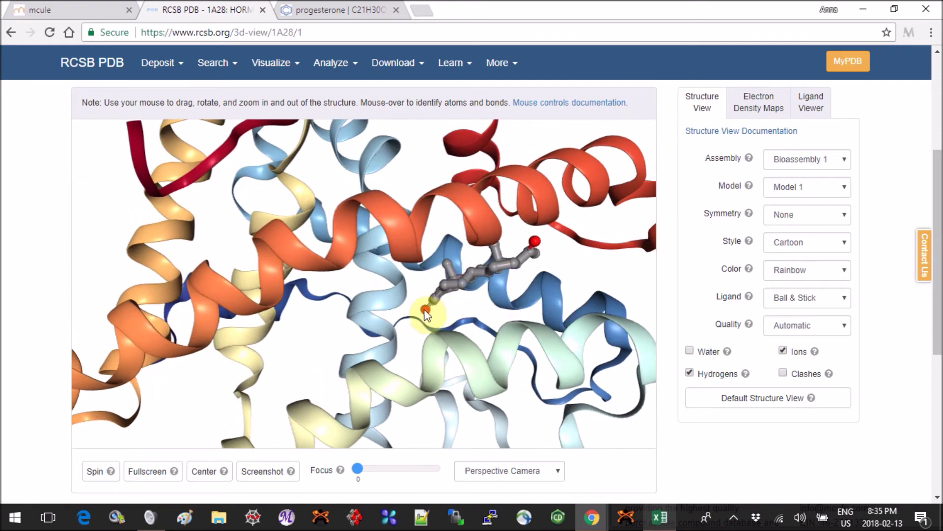
drag(425, 313, 441, 317)
drag(509, 282, 491, 190)
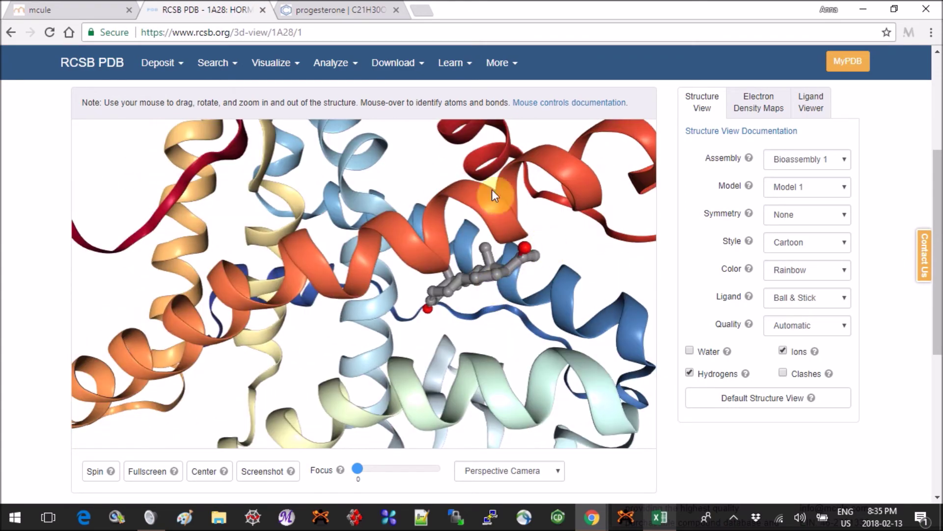
Compare the docked progesterone pose in Mcule against the RCSB crystal ligand, ending on Mcule
click(362, 9)
click(122, 7)
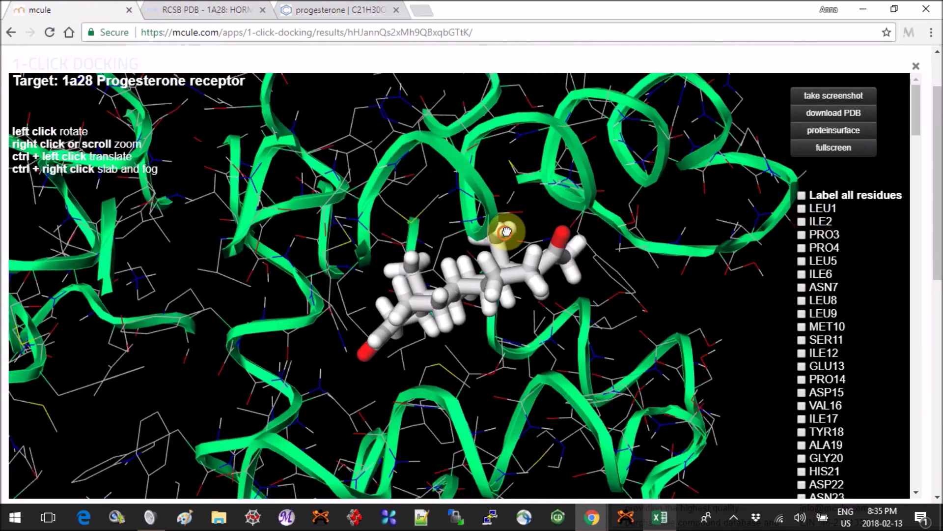
drag(520, 223, 382, 63)
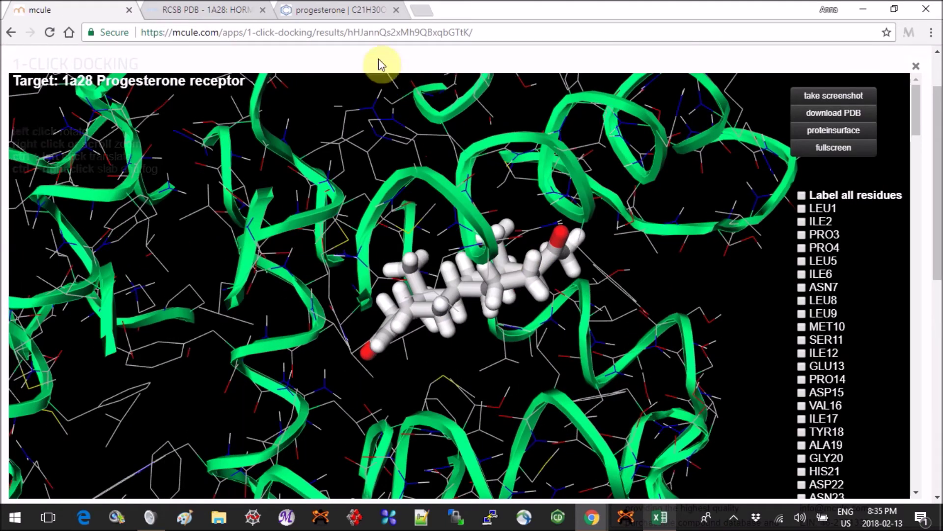
click(204, 9)
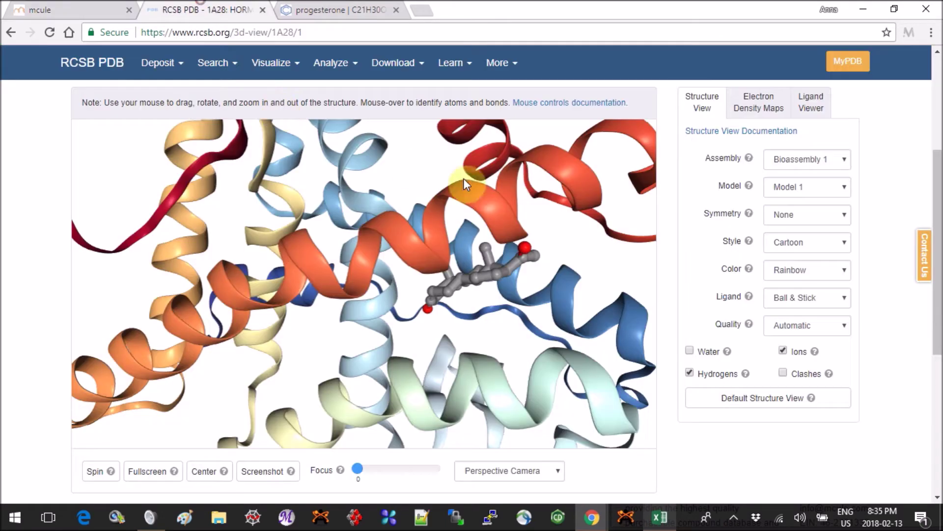
click(76, 6)
drag(662, 292, 665, 298)
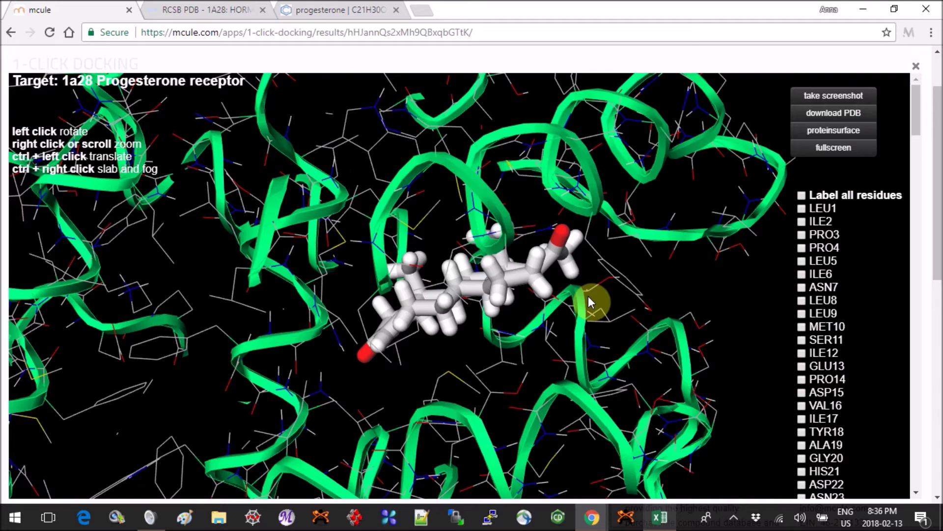
mouse_move(639, 270)
mouse_down()
mouse_move(609, 270)
mouse_move(632, 259)
mouse_up()
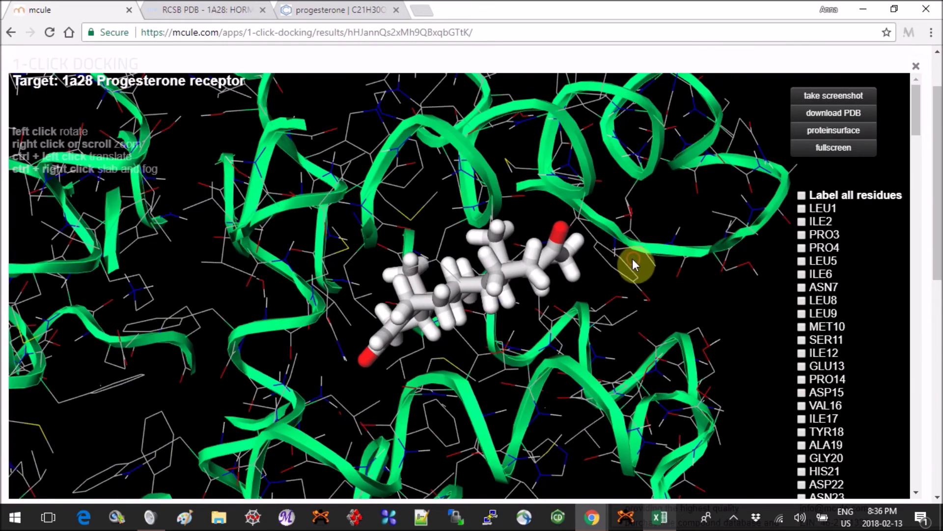
drag(552, 287, 560, 282)
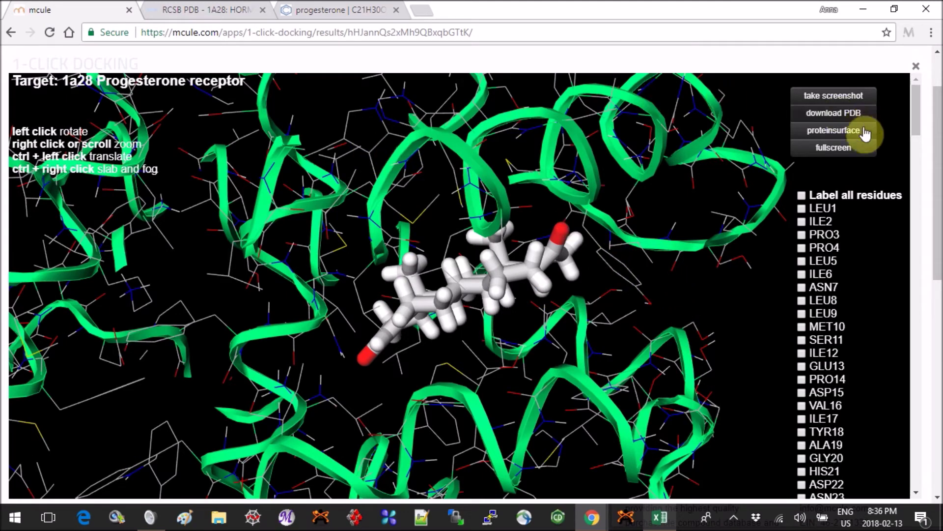
click(11, 32)
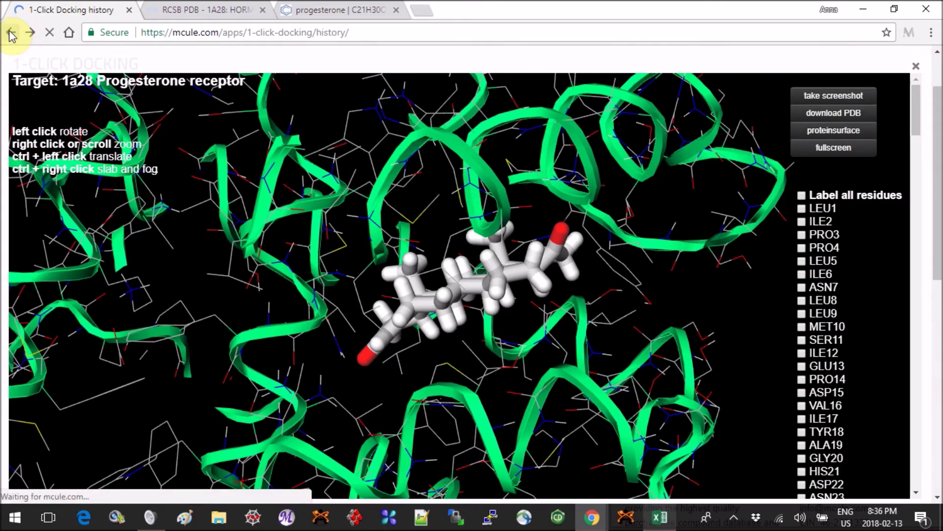
Open the modified analog's docking results from history and choose best-scoring pose #1 (5.7)
scroll(235, 282, up, 2)
scroll(235, 283, up, 2)
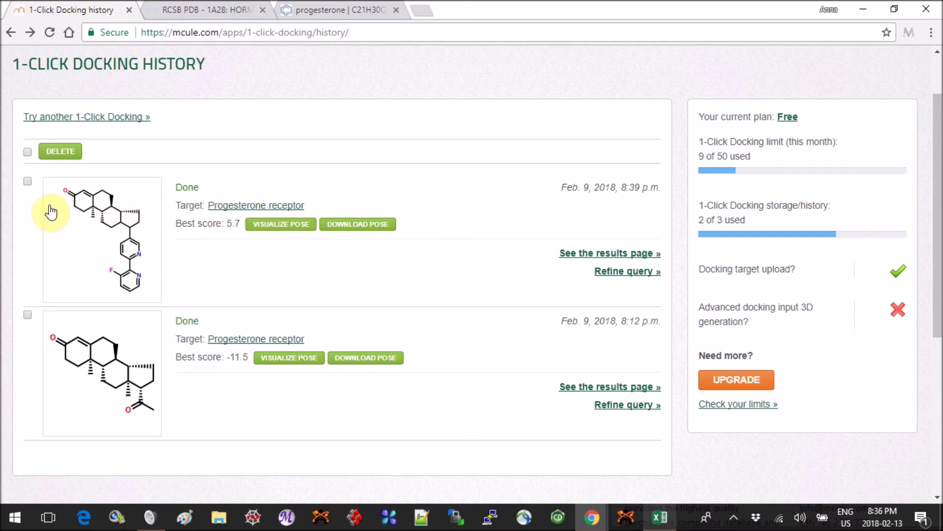
click(106, 213)
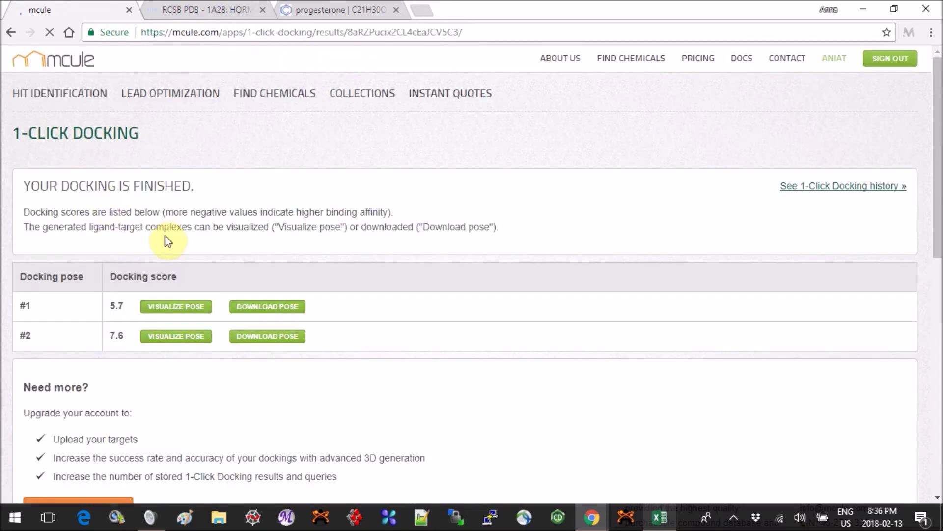
scroll(241, 226, down, 1)
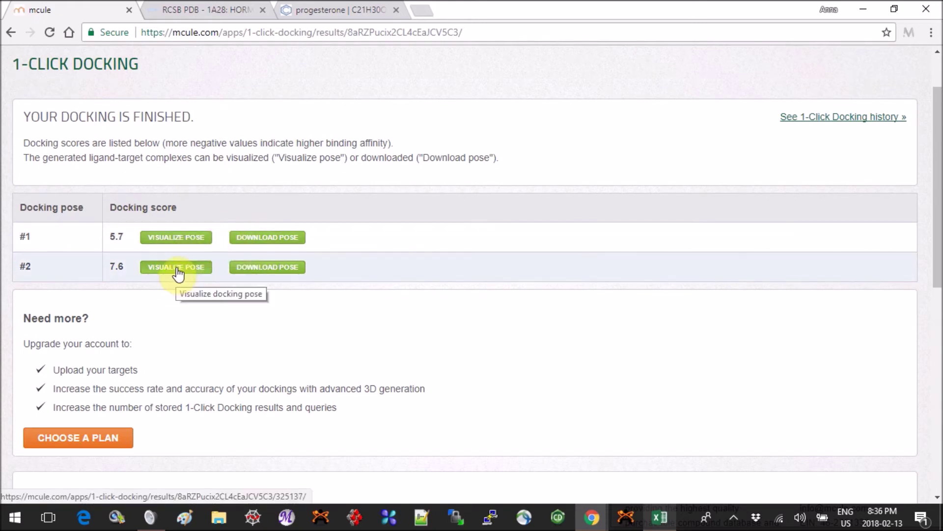
click(177, 239)
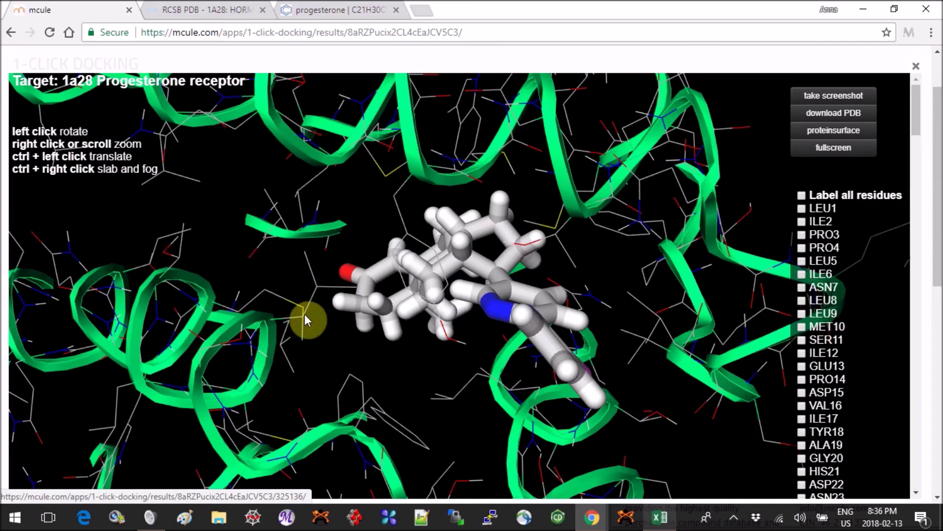
Rotate the fluoropyridyl analog pose inside the 1a28 receptor to see its pyridine end
drag(310, 316, 385, 330)
drag(375, 249, 447, 149)
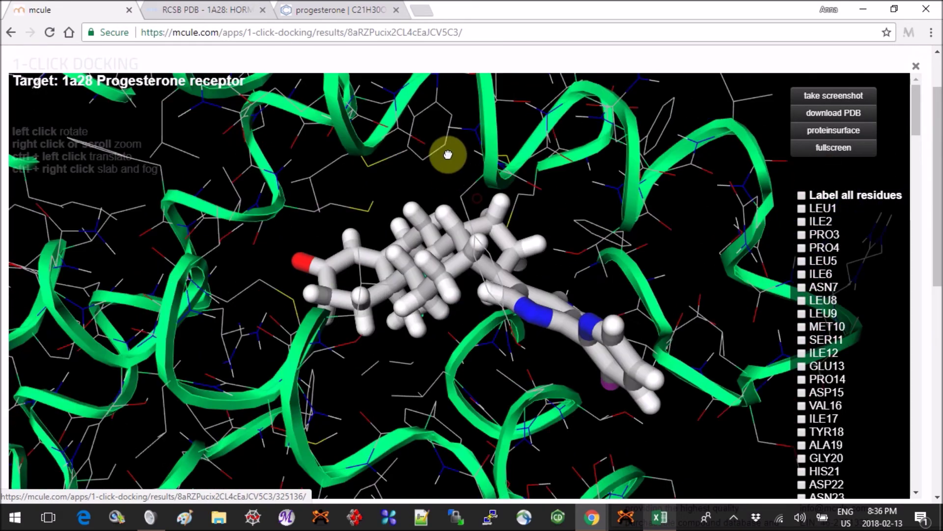
drag(499, 124, 685, 281)
drag(545, 305, 443, 270)
drag(400, 341, 657, 263)
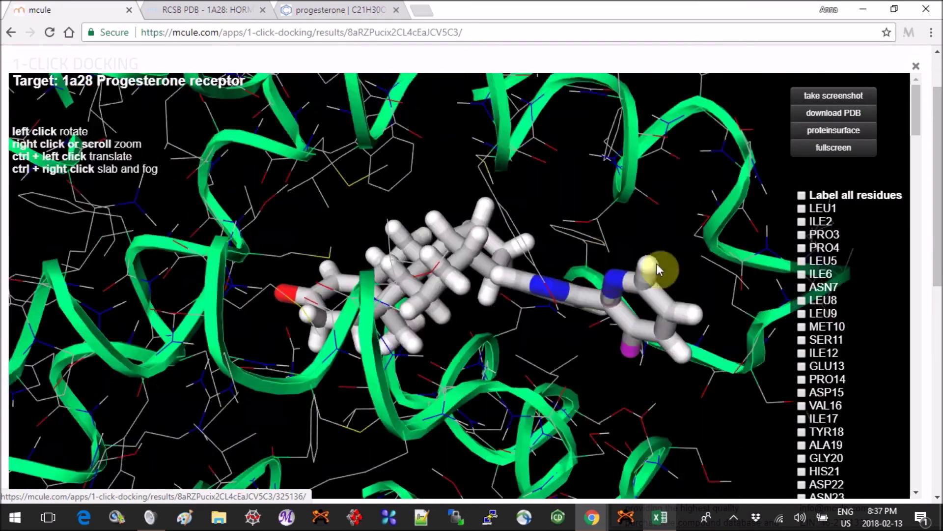
drag(605, 324, 593, 231)
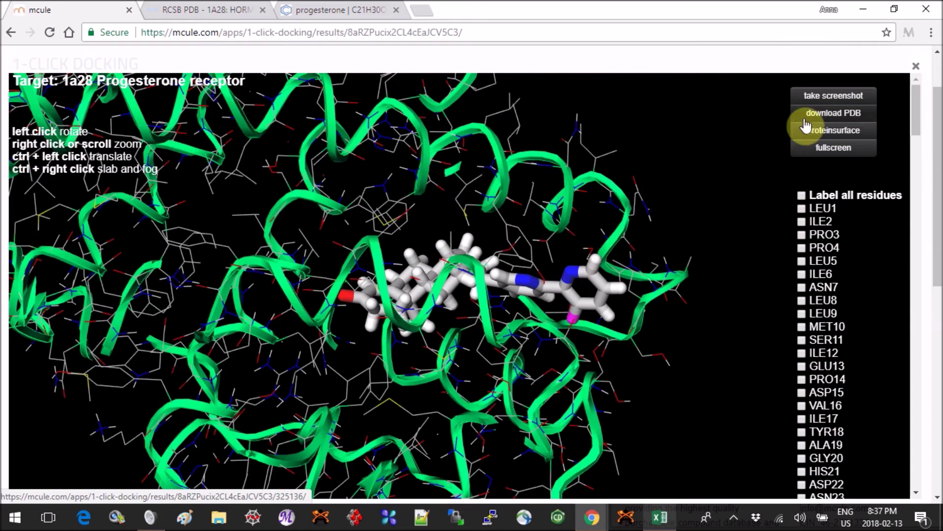
Show the protein surface mesh and rotate to see where the analog protrudes from the pocket
click(853, 131)
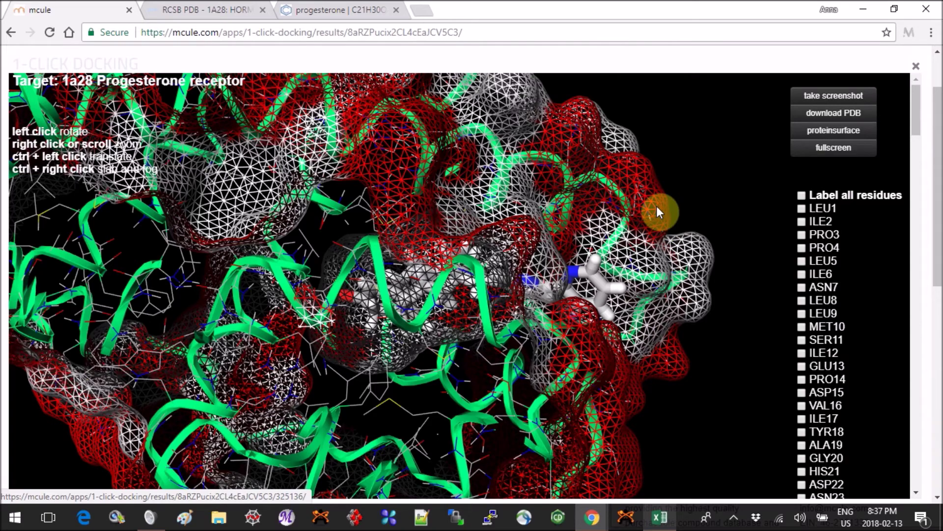
drag(658, 205, 520, 250)
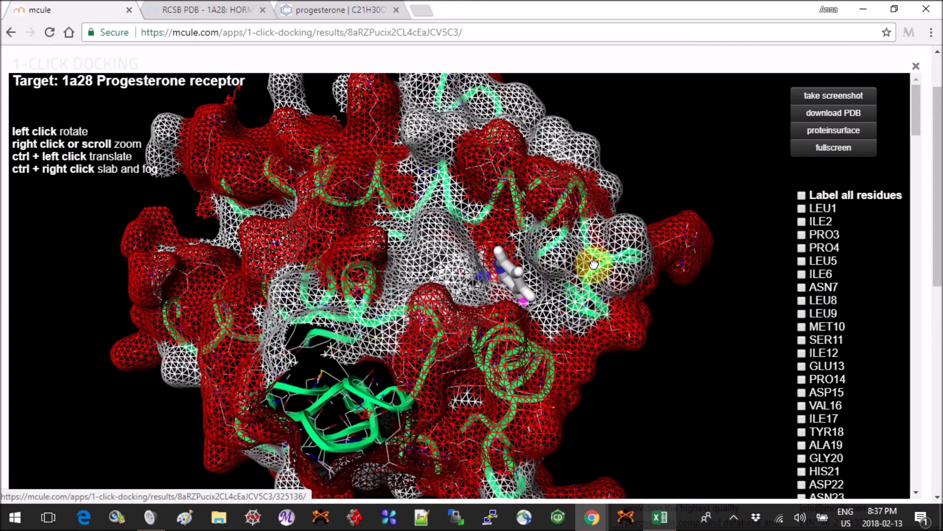
mouse_move(593, 265)
mouse_down()
mouse_move(619, 255)
mouse_move(629, 234)
mouse_move(491, 274)
mouse_move(532, 259)
mouse_move(537, 270)
mouse_move(497, 301)
mouse_move(451, 293)
mouse_move(393, 301)
mouse_move(448, 244)
mouse_move(495, 236)
mouse_move(483, 216)
mouse_up()
scroll(517, 290, up, 5)
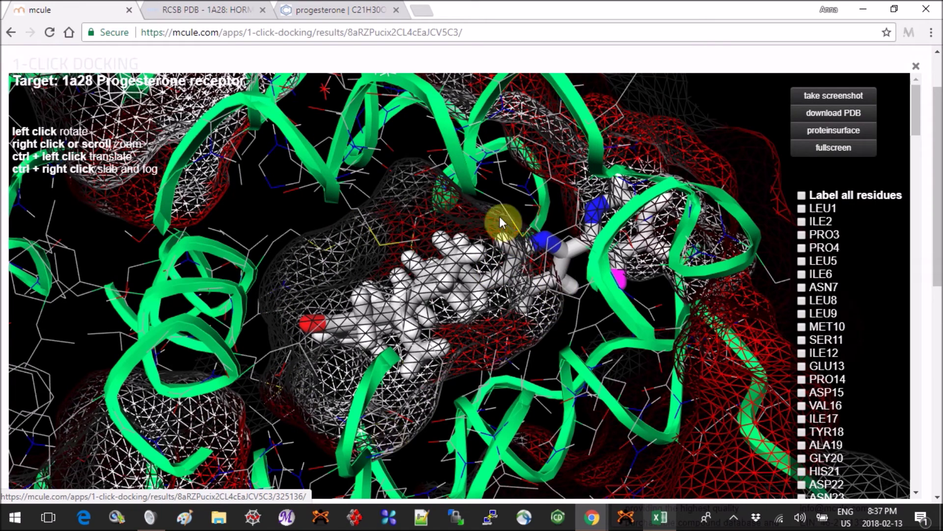
mouse_move(415, 290)
mouse_down()
mouse_move(475, 273)
mouse_move(432, 284)
mouse_move(412, 309)
mouse_move(704, 263)
mouse_up()
drag(625, 276, 551, 252)
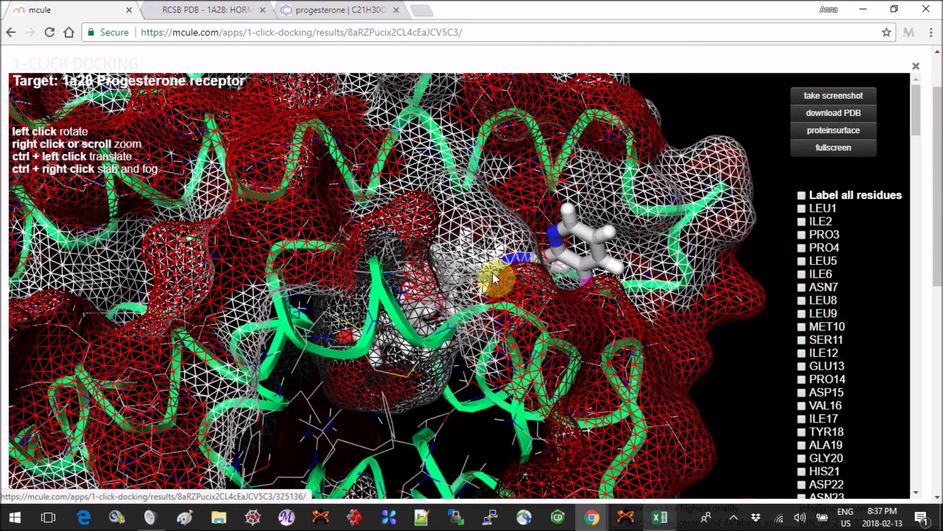
drag(568, 288, 14, 39)
click(11, 33)
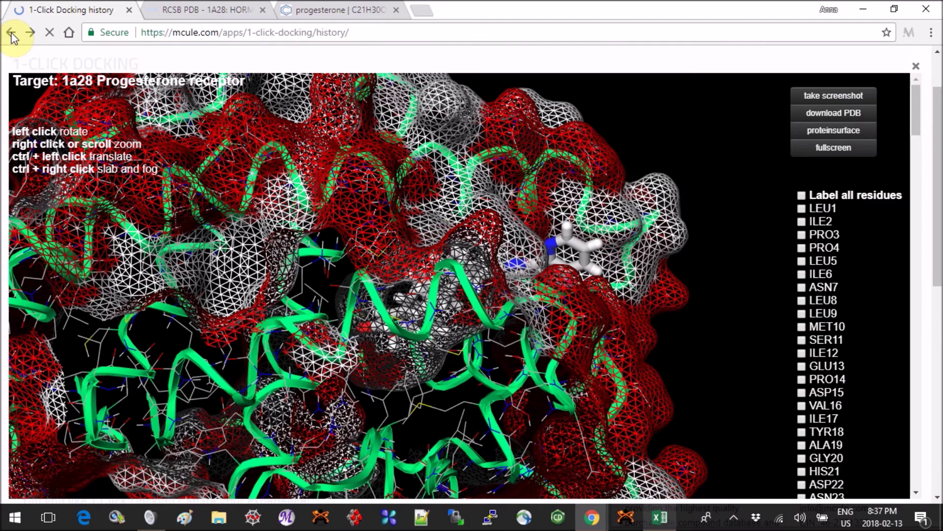
scroll(366, 128, down, 2)
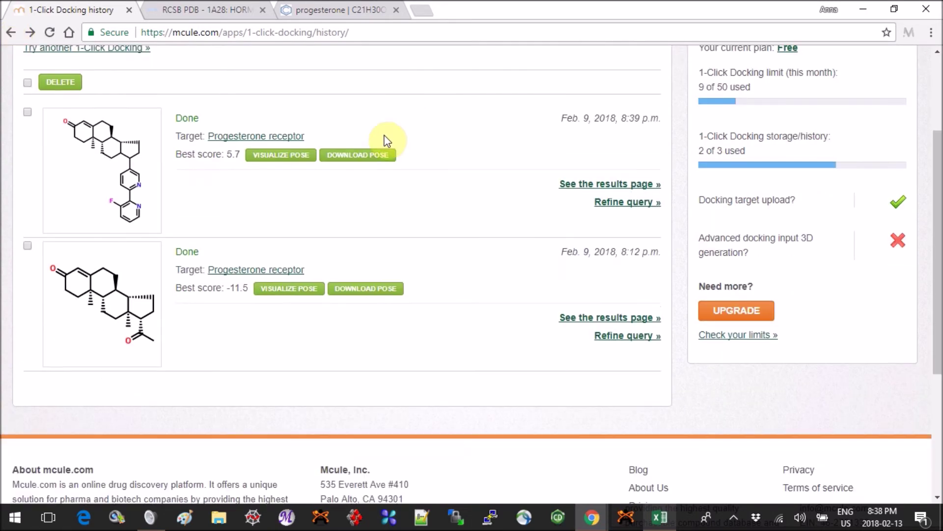
click(122, 295)
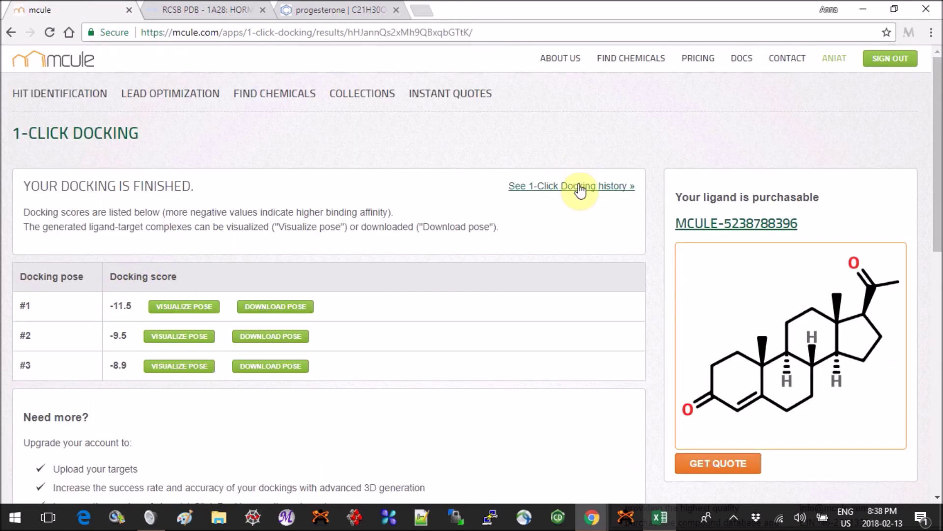
drag(818, 243, 680, 232)
key(ctrl+c)
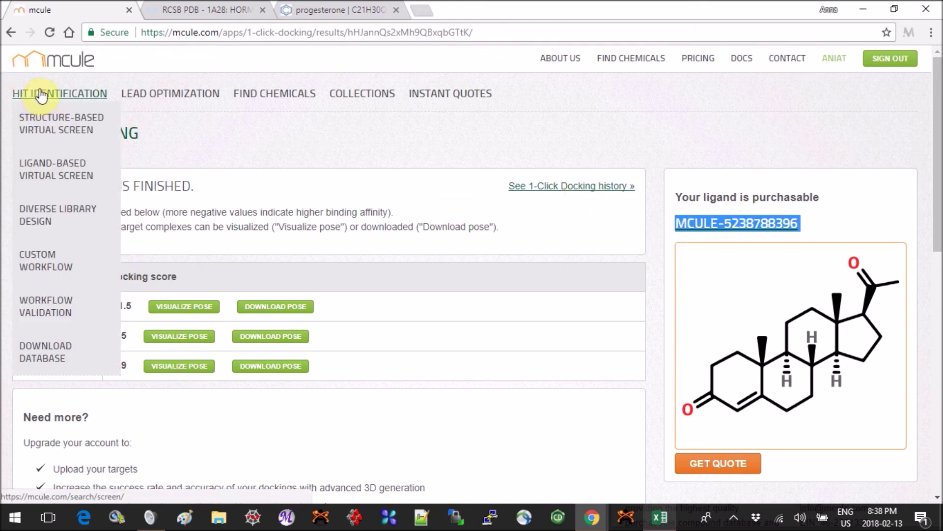
click(11, 32)
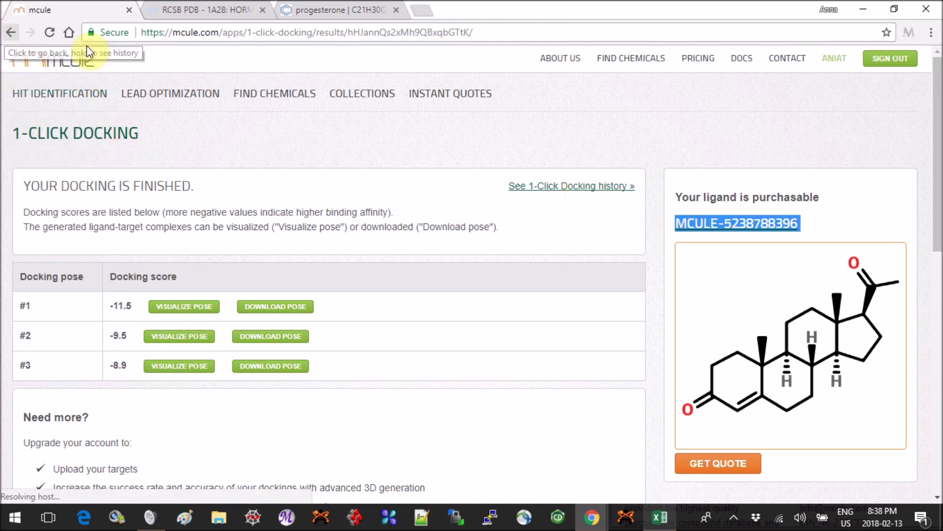
click(554, 191)
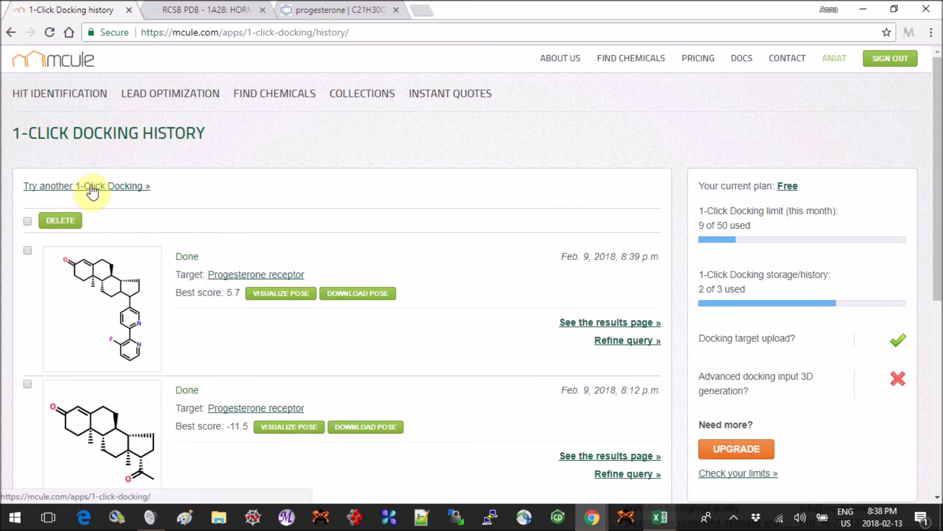
click(83, 194)
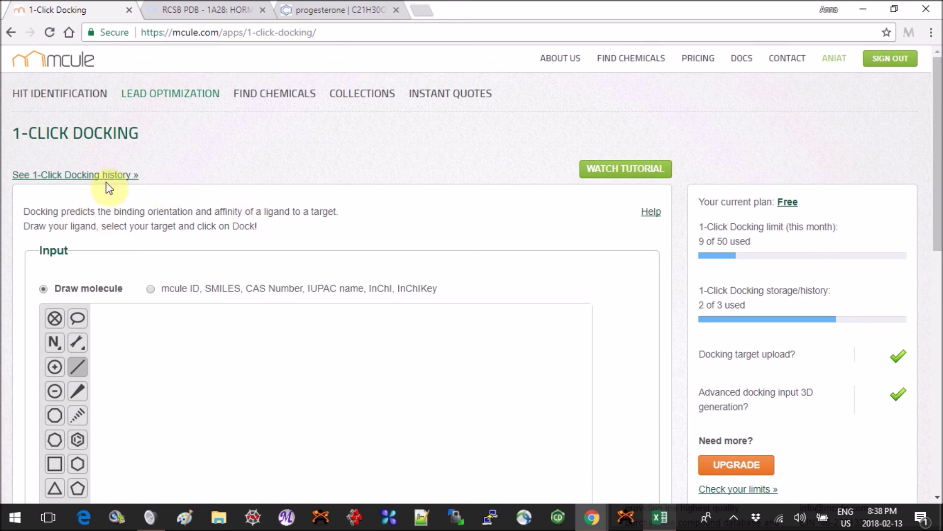
Load progesterone into the molecule drawer by pasting its mcule ID
click(151, 290)
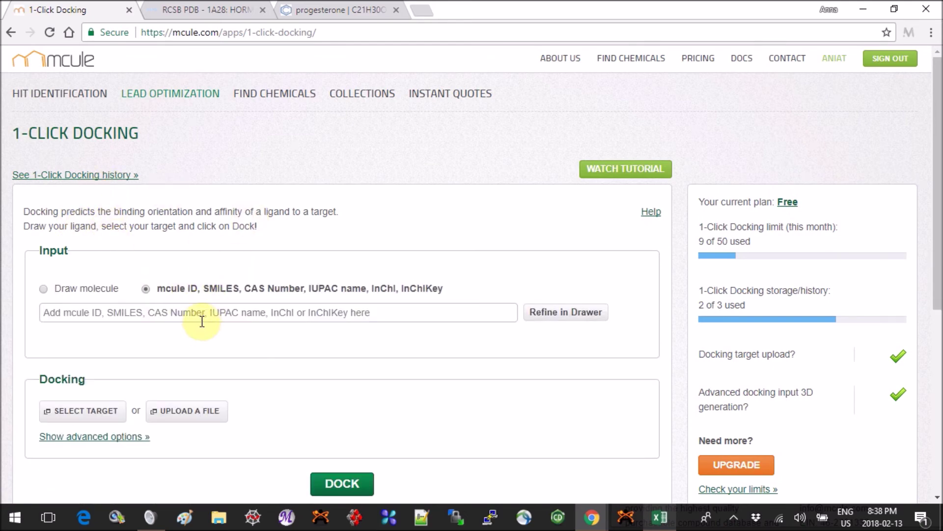
click(221, 312)
key(ctrl+v)
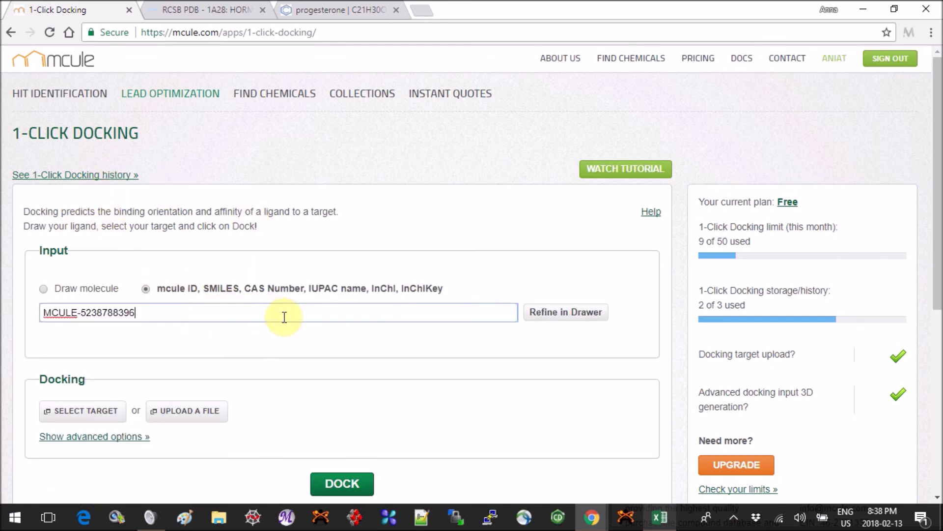
click(582, 320)
scroll(585, 317, down, 5)
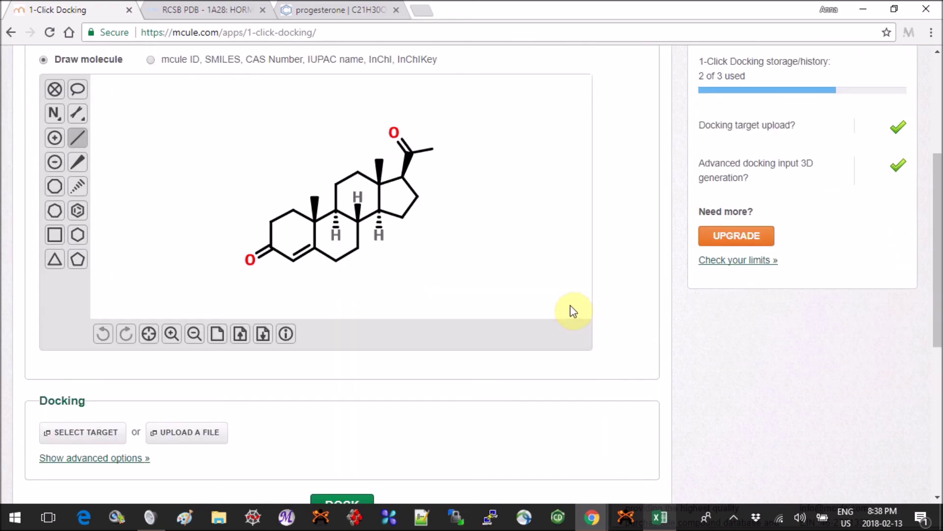
Erase the acetyl side chain, junction methyl, hydrogens and outer ring bonds, leaving a bicyclic core
click(54, 89)
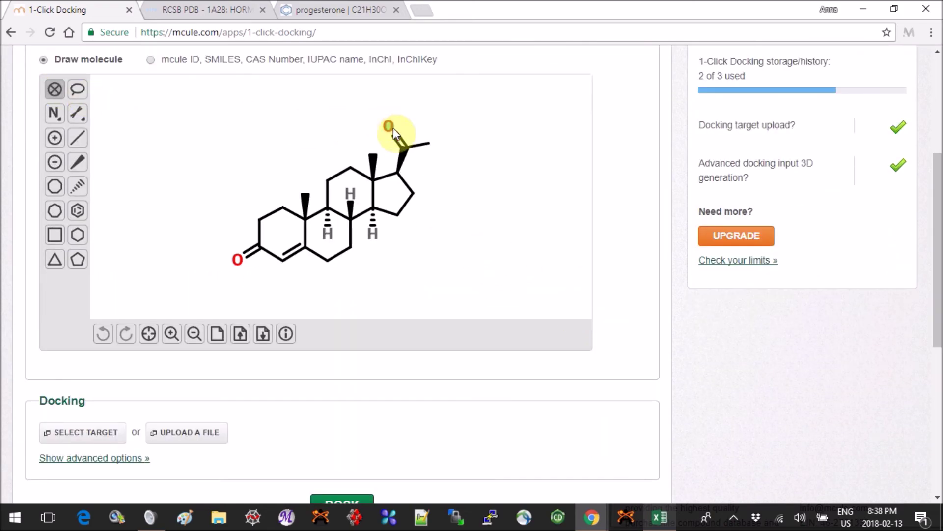
click(417, 145)
click(372, 169)
click(357, 215)
click(349, 204)
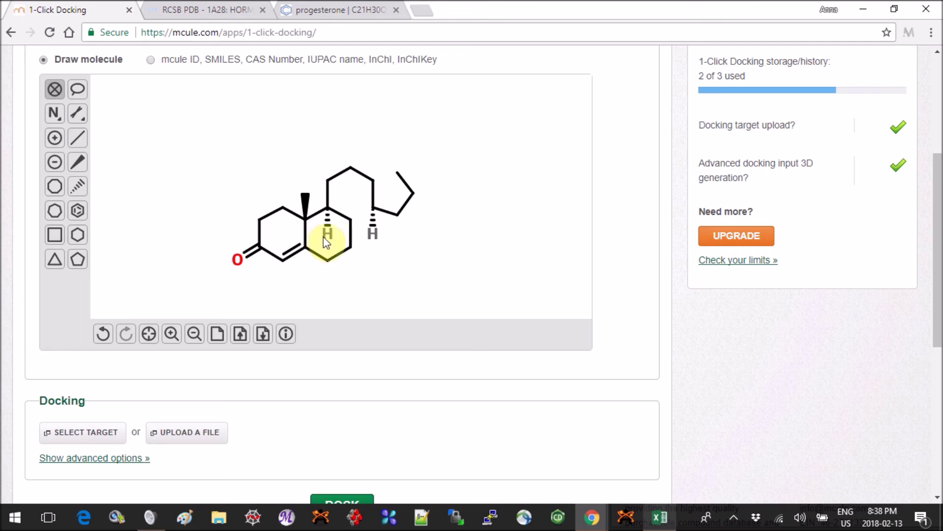
click(326, 224)
click(328, 194)
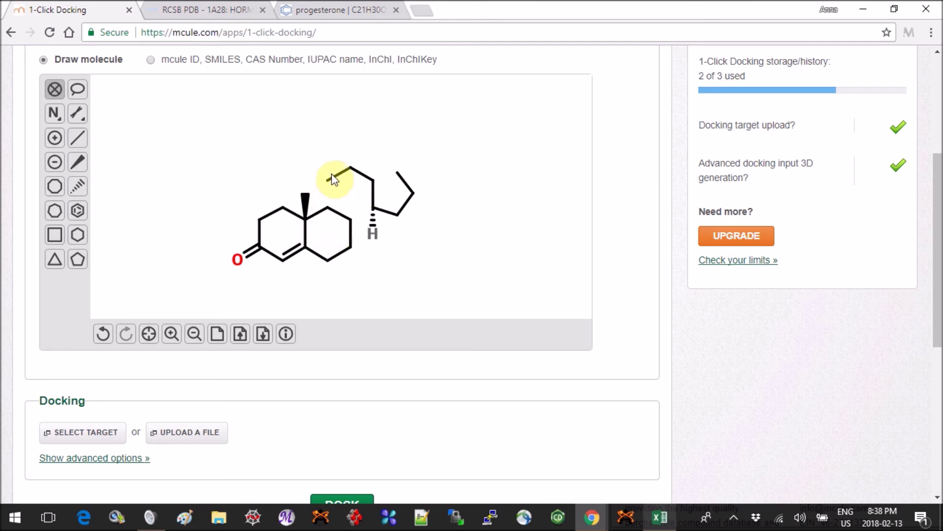
click(337, 173)
click(362, 174)
click(373, 194)
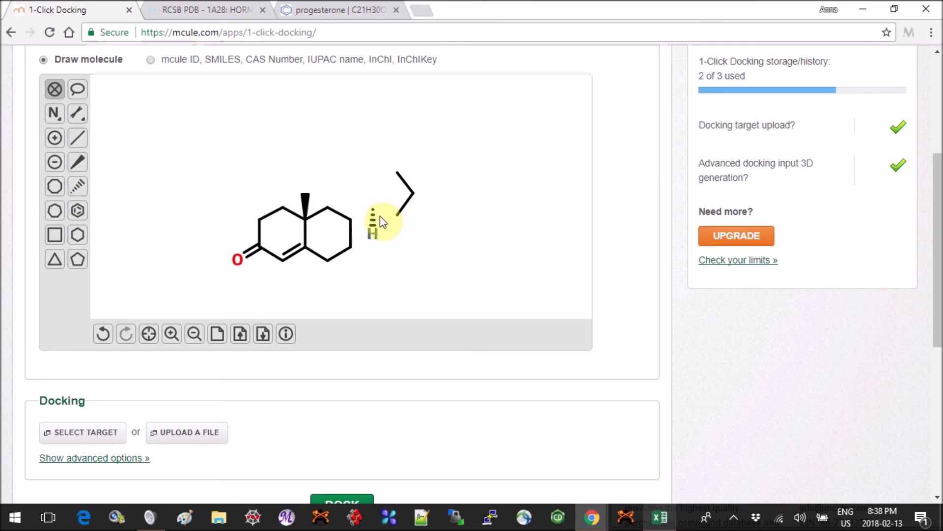
click(375, 220)
click(405, 204)
click(407, 182)
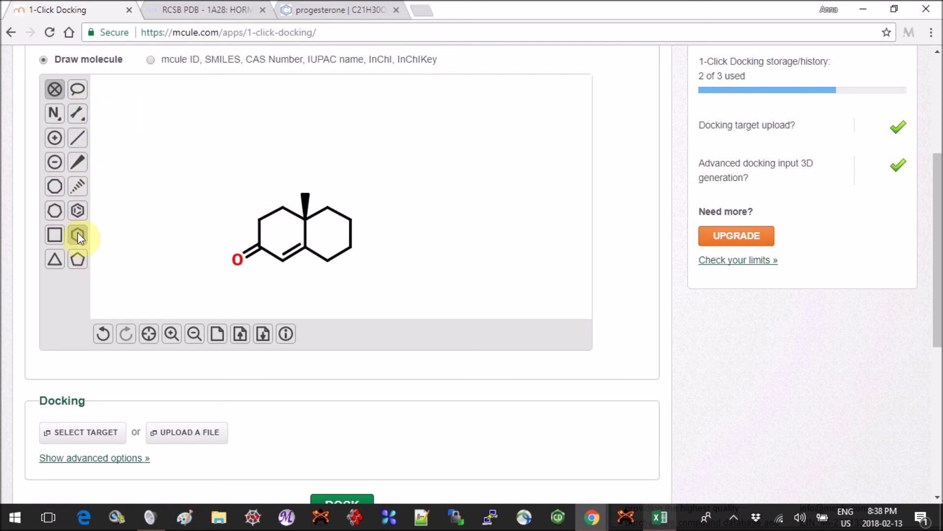
Adjust the ring's double bonds, remove a methyl and add an NH2 substituent
click(80, 137)
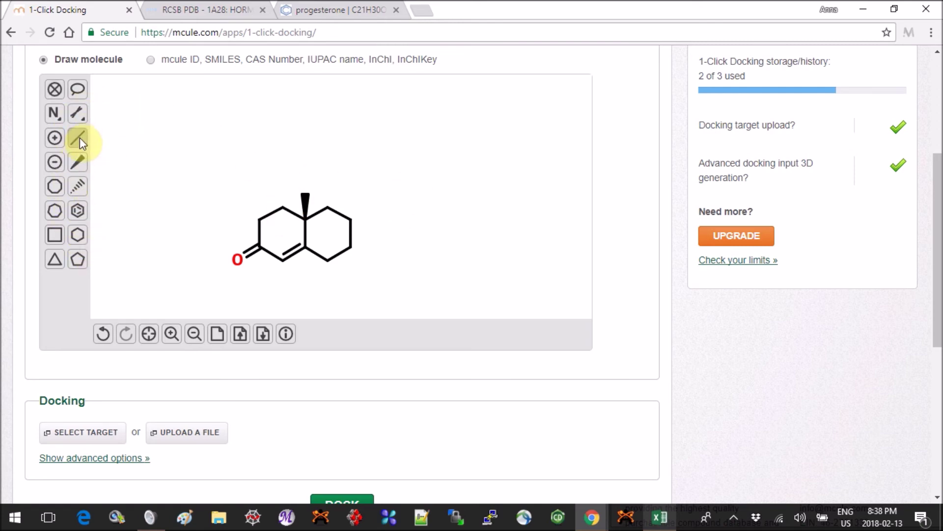
click(320, 213)
click(349, 244)
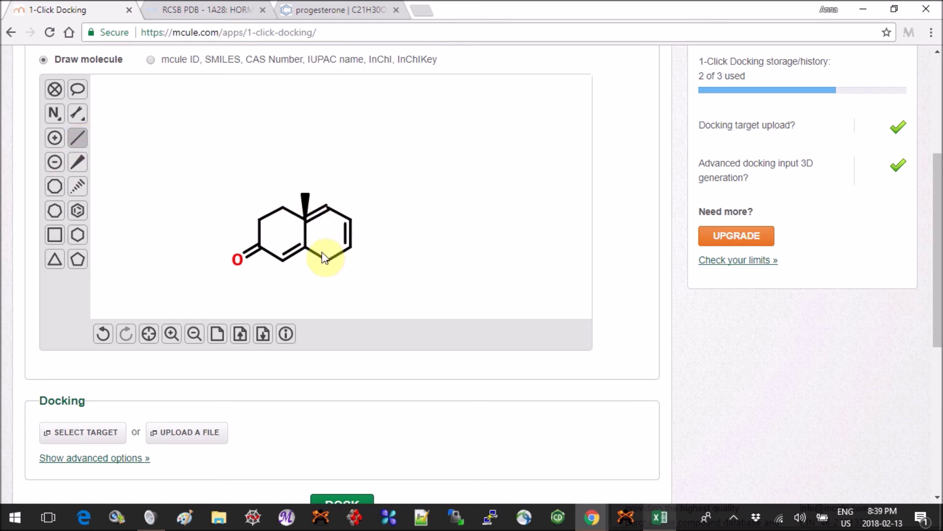
click(66, 94)
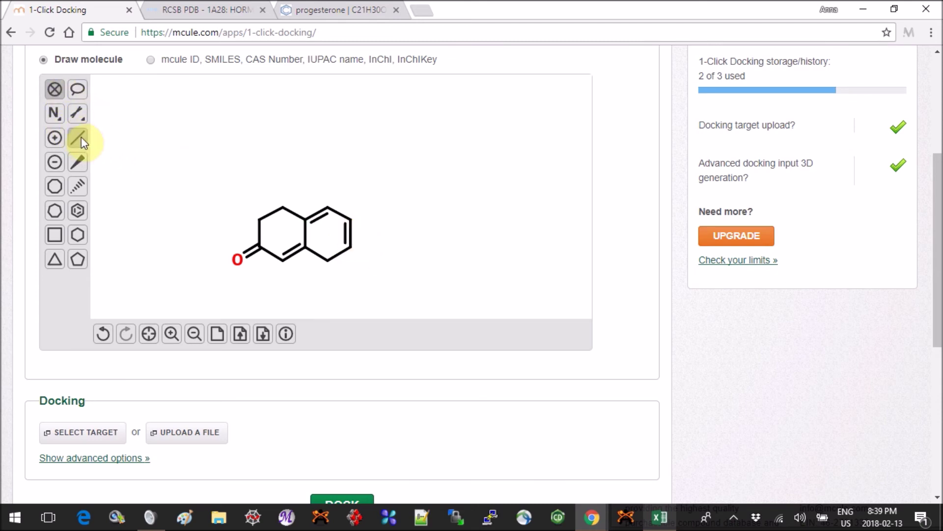
click(79, 138)
click(349, 233)
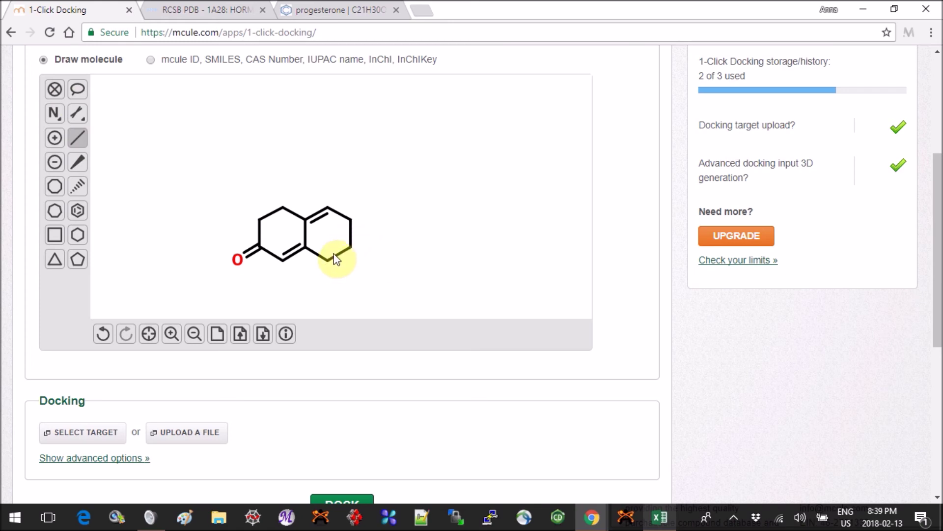
click(337, 256)
click(351, 218)
click(54, 113)
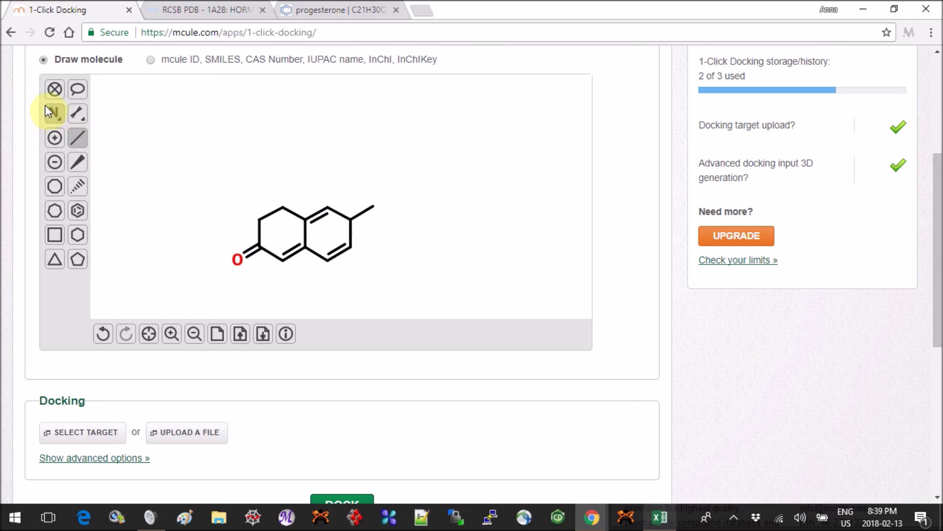
click(372, 205)
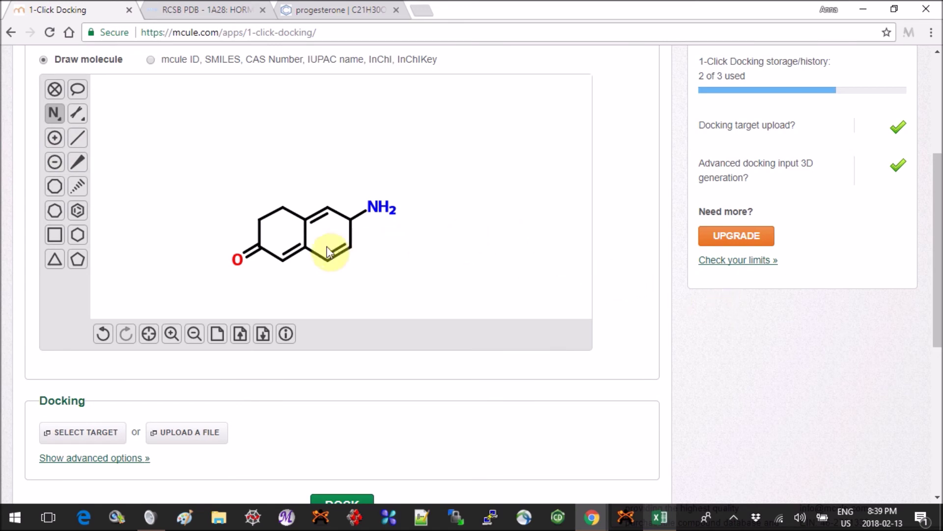
Dock the bicyclic amino ketone against target 1A28, getting a best pose score of -6.5
scroll(627, 229, down, 1)
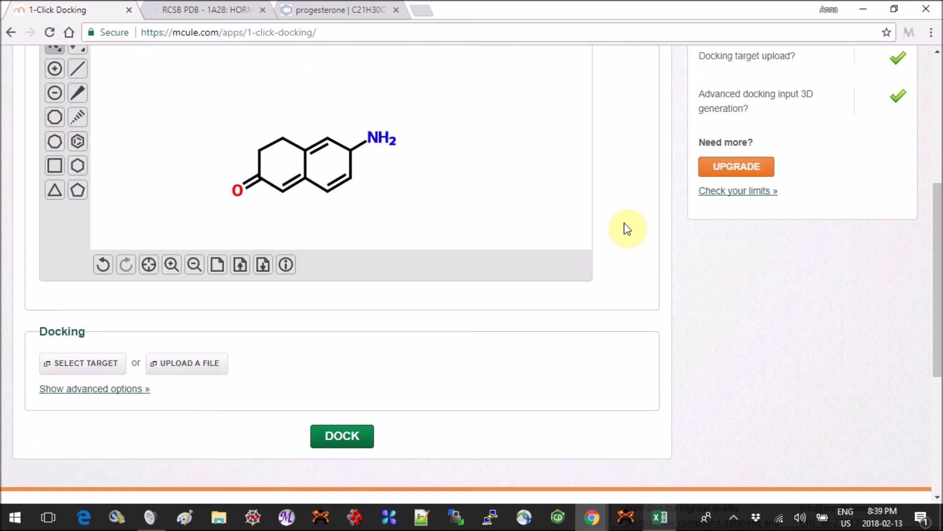
click(102, 364)
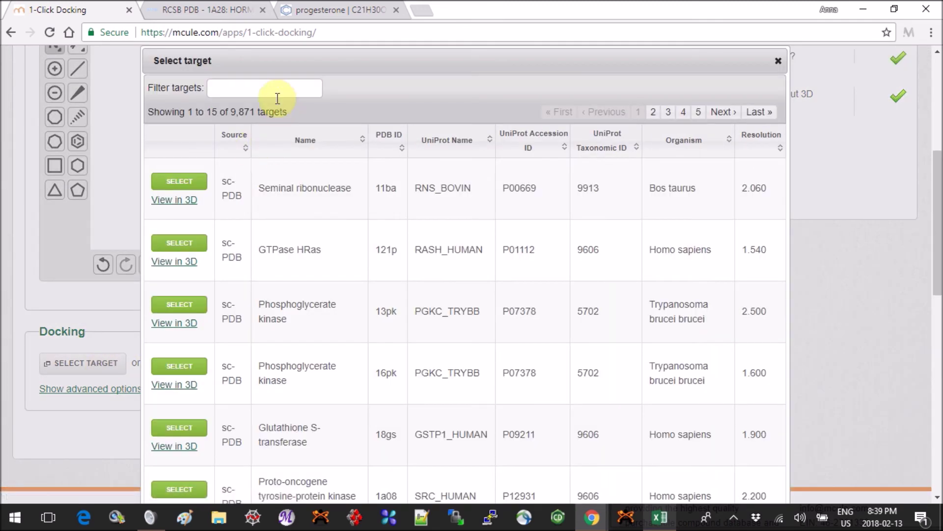
click(276, 97)
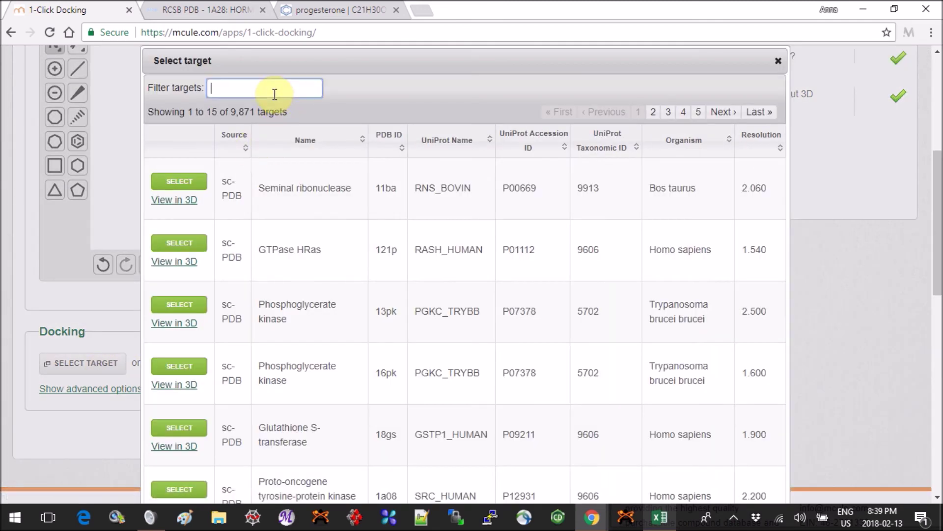
text(1A28)
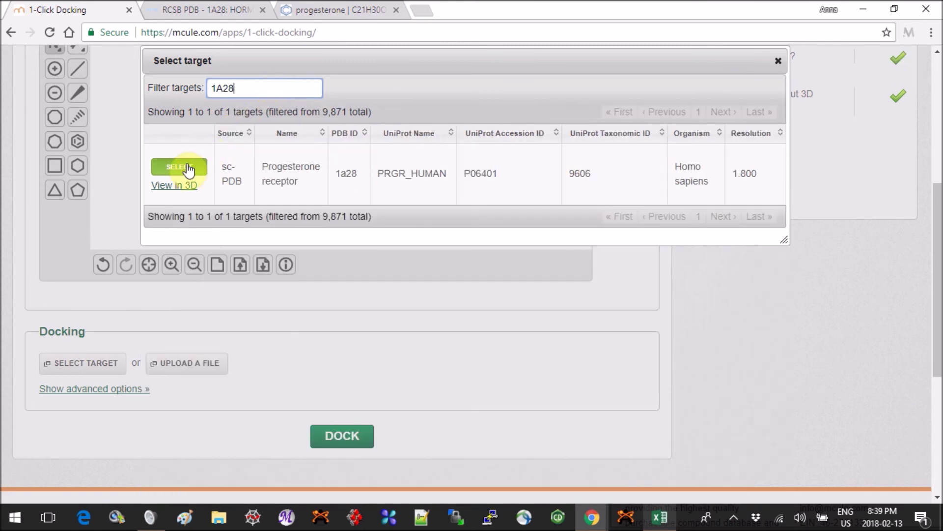
click(184, 167)
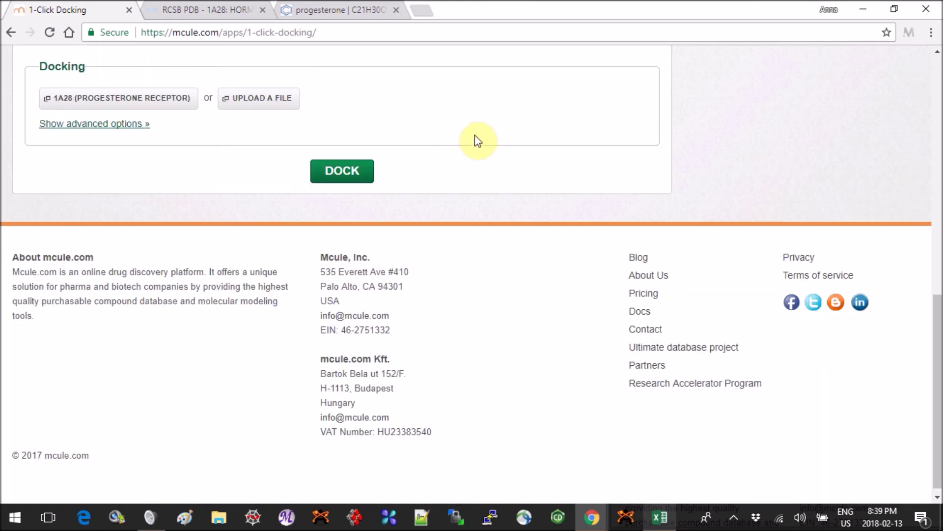
scroll(479, 207, up, 4)
click(358, 379)
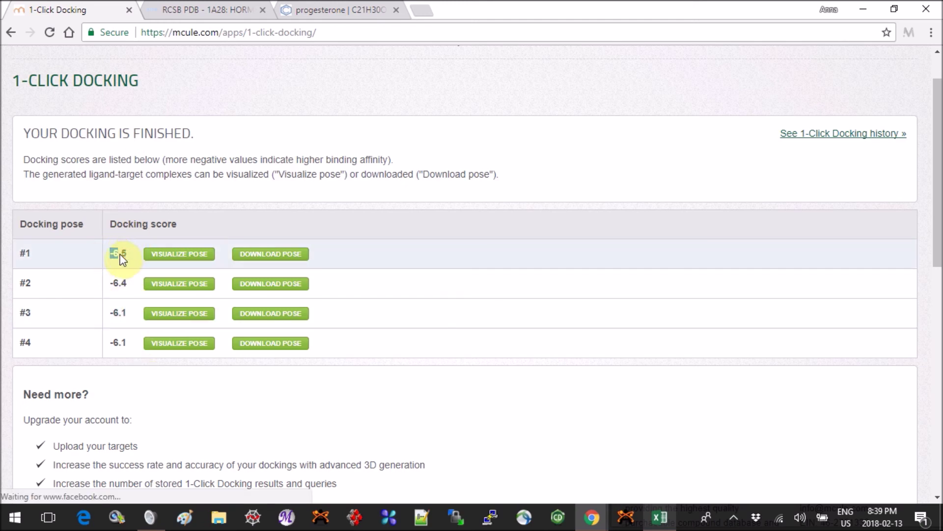
drag(122, 259, 126, 256)
click(373, 202)
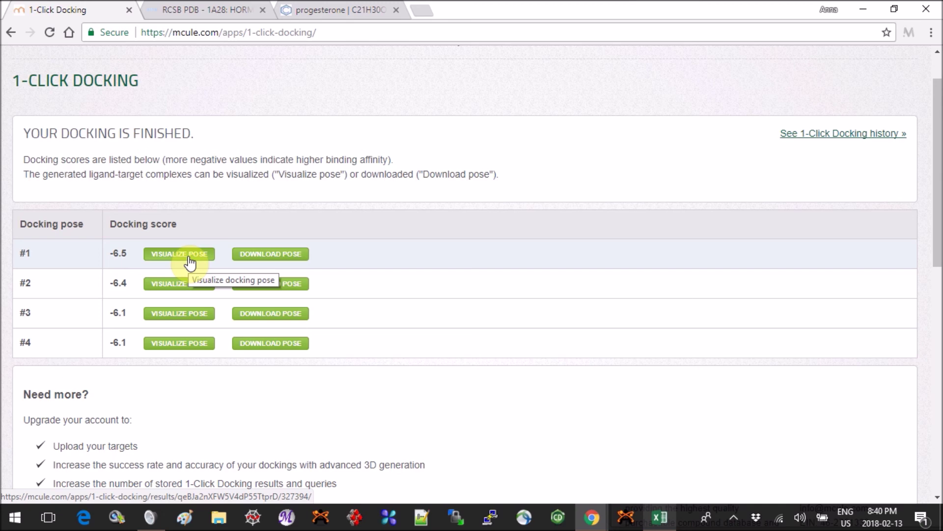
Go back to docking history and scroll through the -6.5 amino ketone, 5.7 and -11.5 entries
click(12, 33)
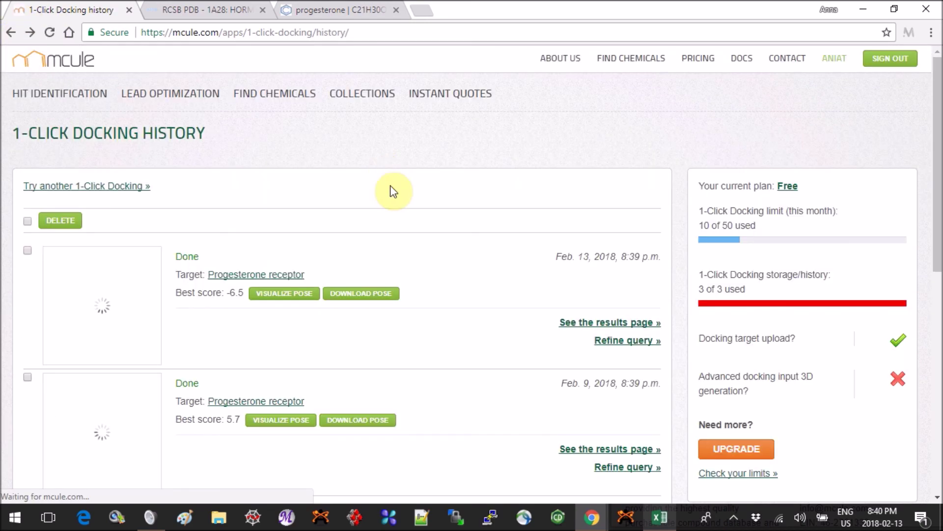
scroll(429, 173, down, 2)
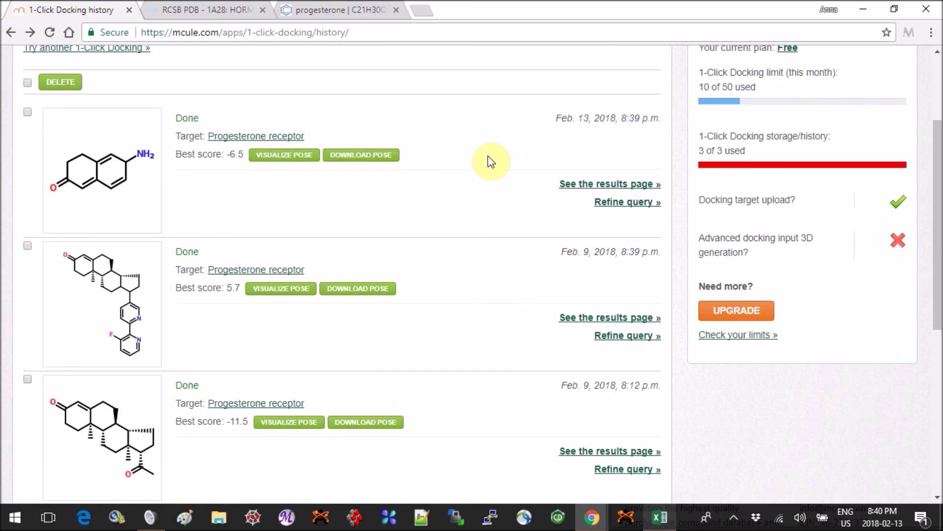
scroll(488, 155, down, 1)
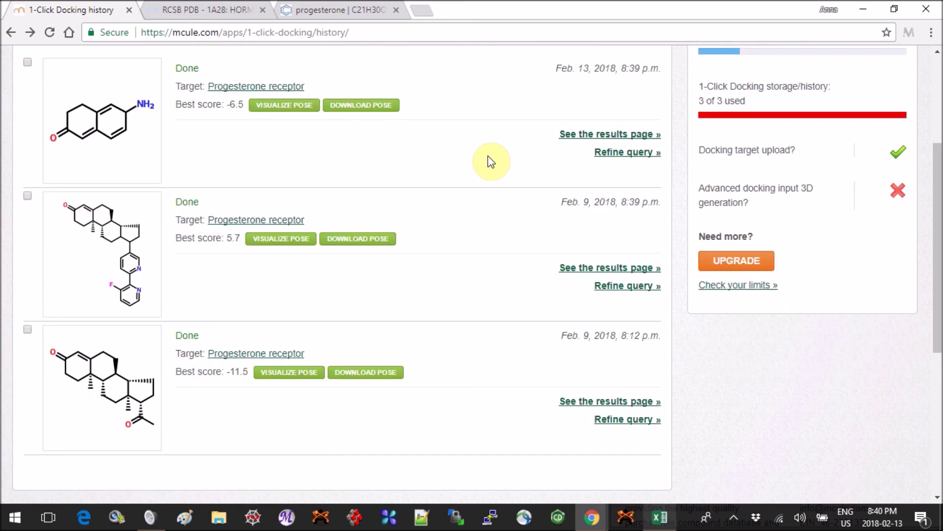
scroll(488, 155, up, 1)
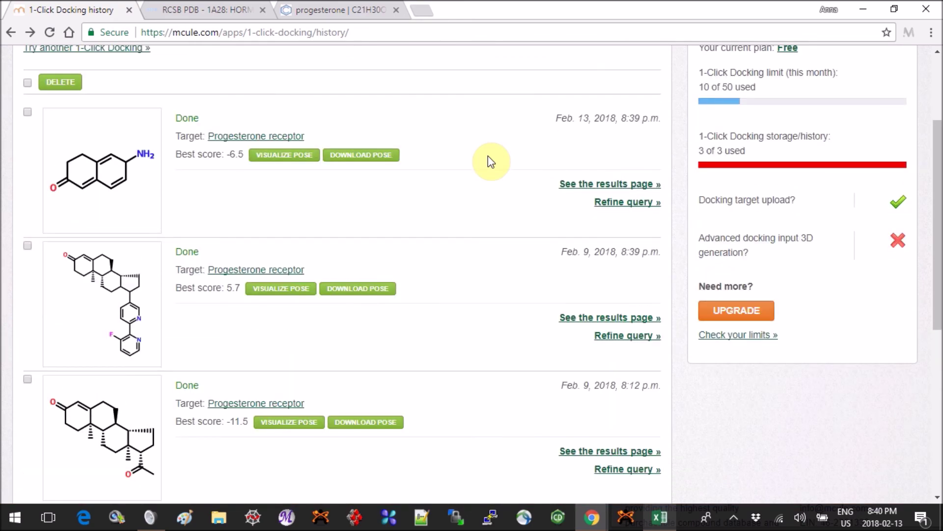
scroll(488, 156, up, 1)
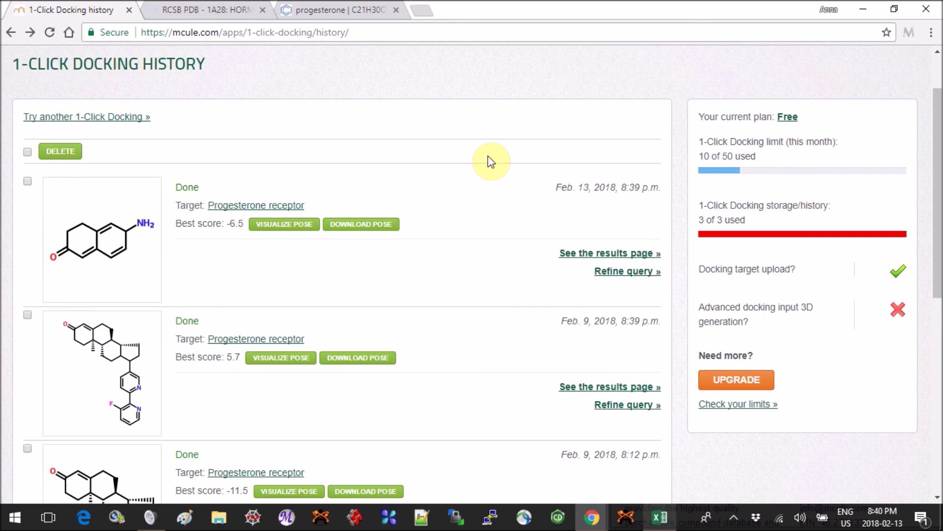
scroll(488, 156, down, 1)
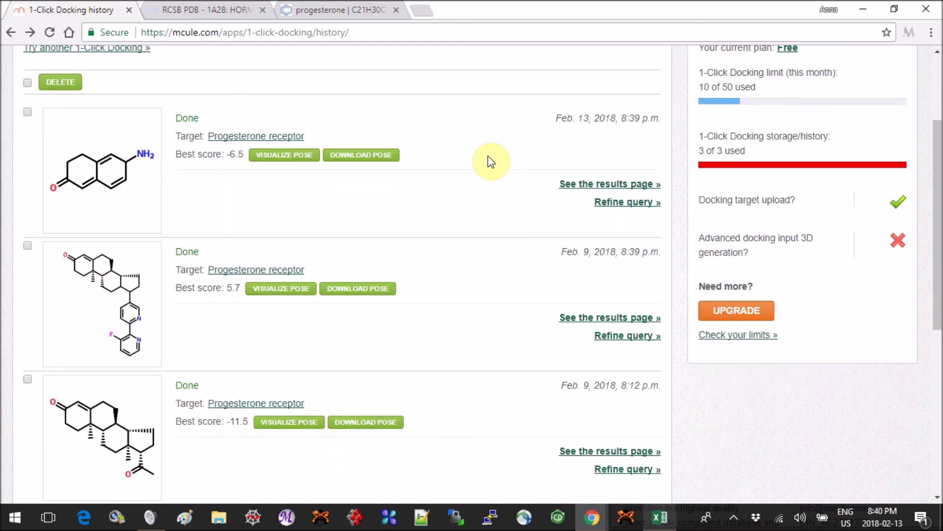
scroll(489, 157, up, 2)
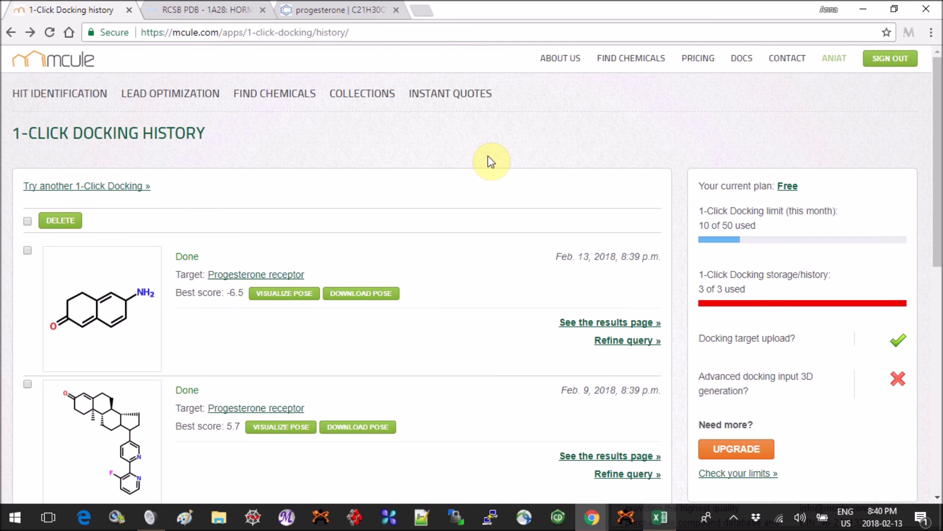
mouse_move(74, 96)
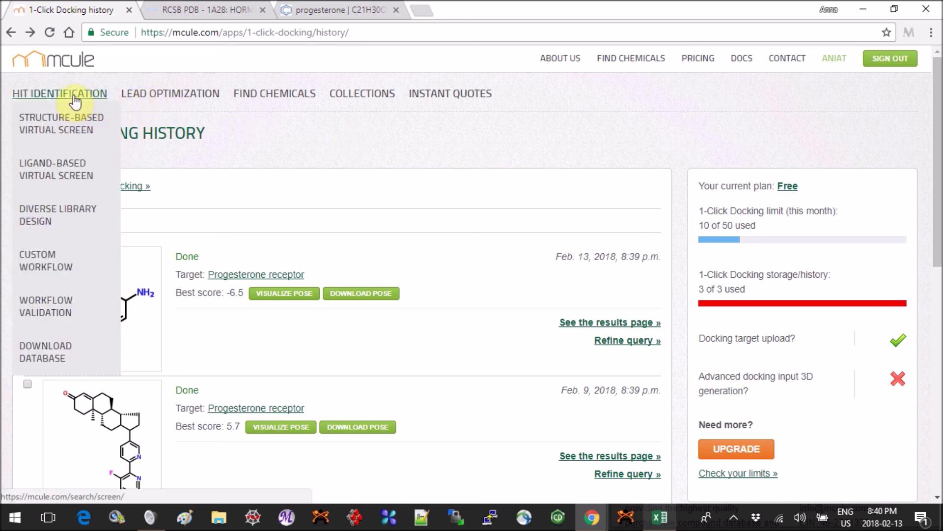